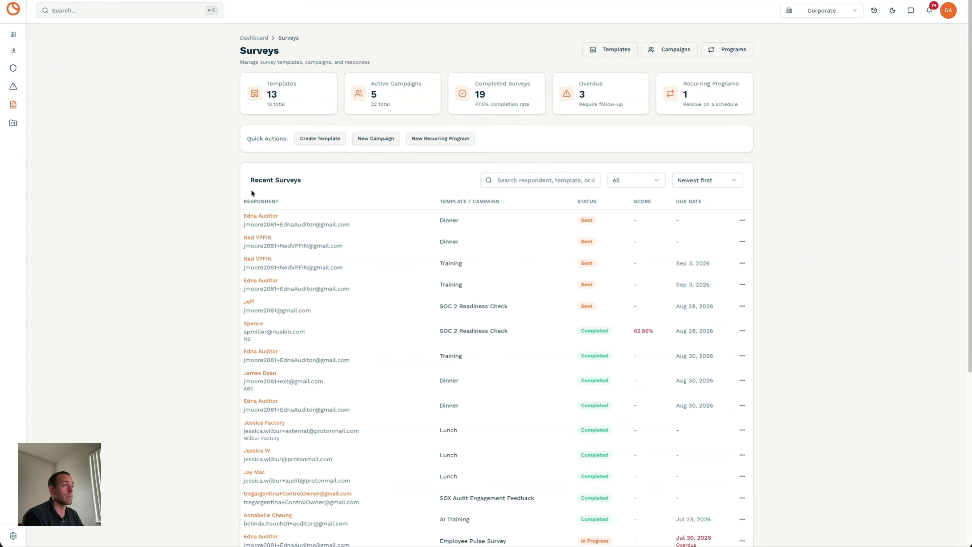
- Open the Survey Templates list from the Surveys page
click(604, 52)
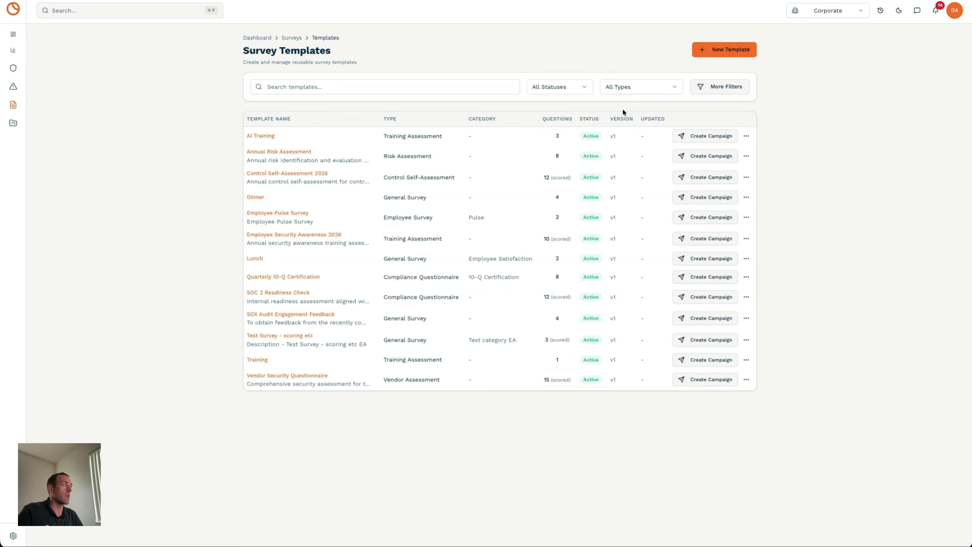
- Create a new template named 'Vendor Security' with survey type Vendor Assessment
click(720, 53)
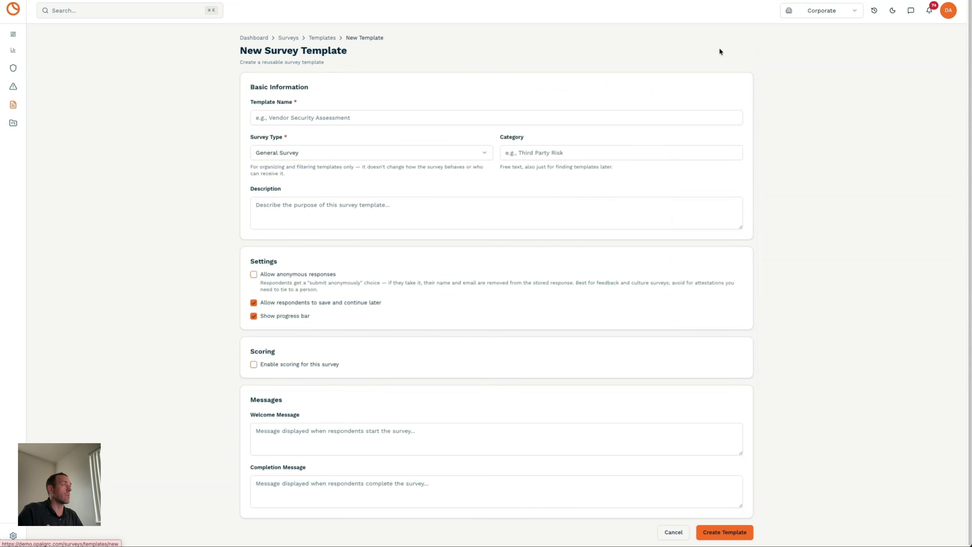
click(306, 119)
text(Ver)
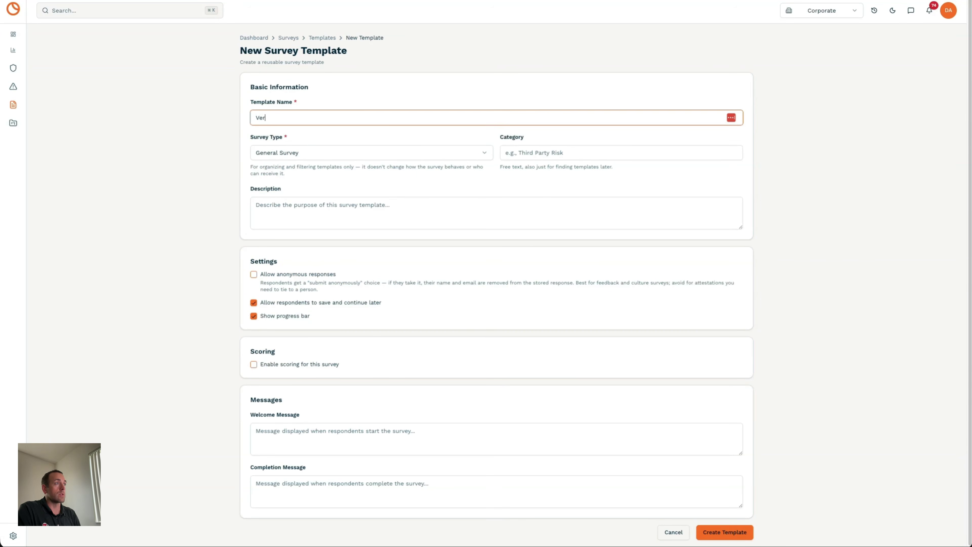
text(ndor SE)
key(BackSpace)
text(ecurity)
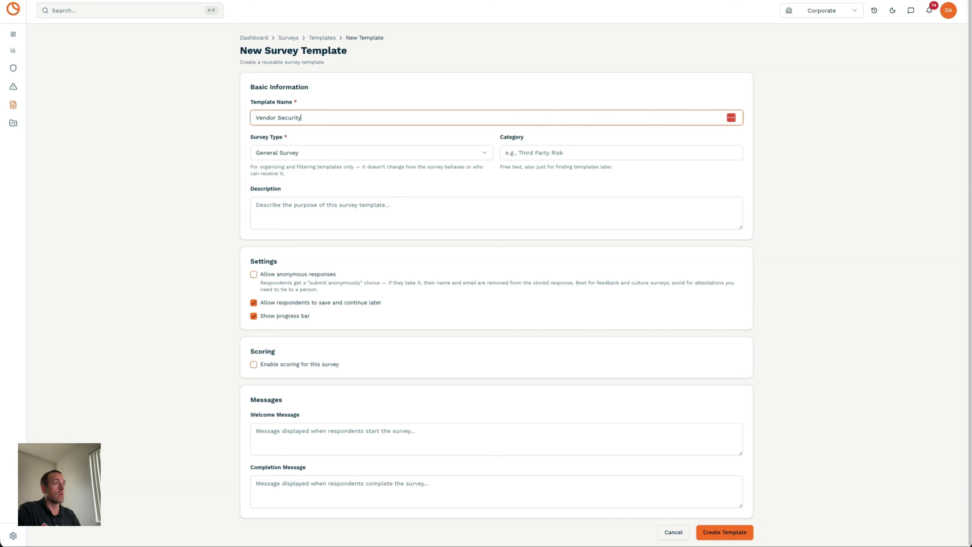
click(342, 153)
click(293, 198)
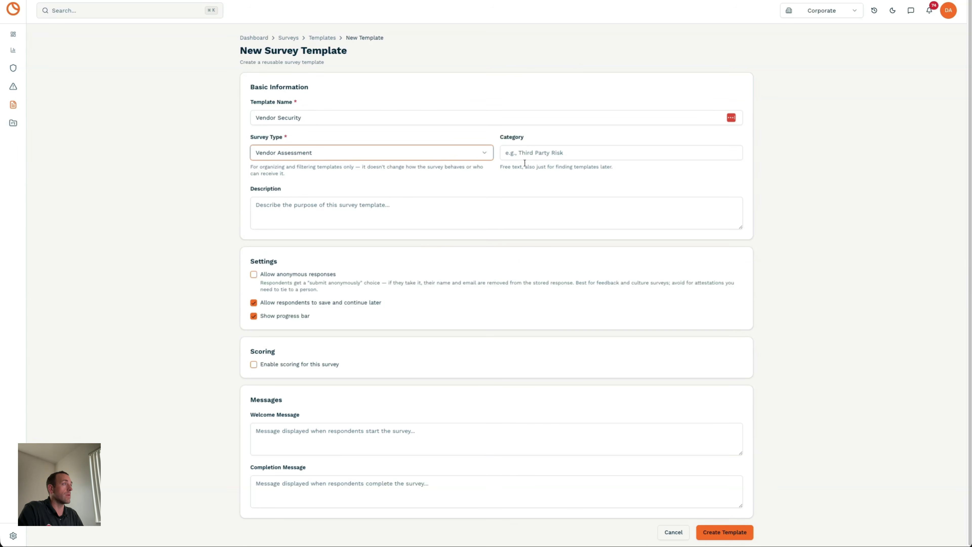
click(207, 215)
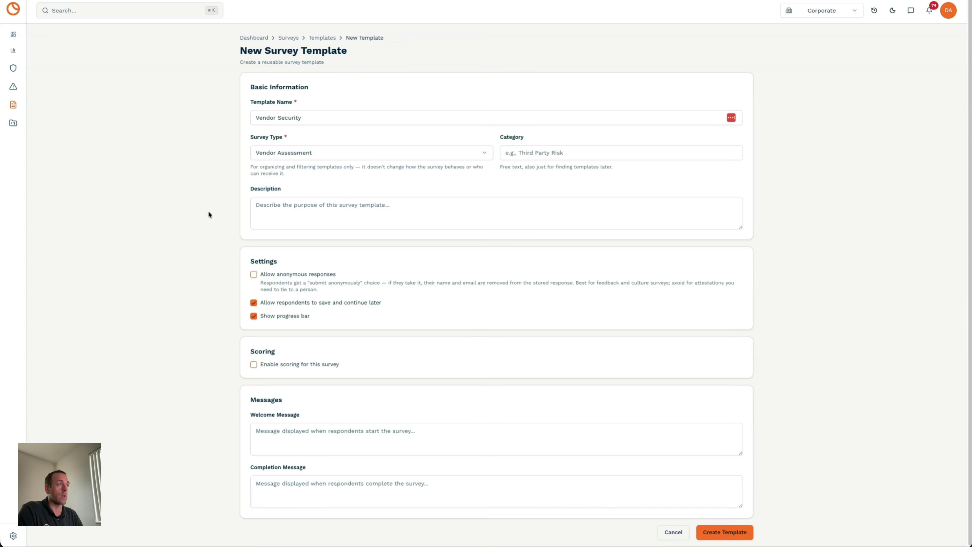
scroll(240, 219, down, 1)
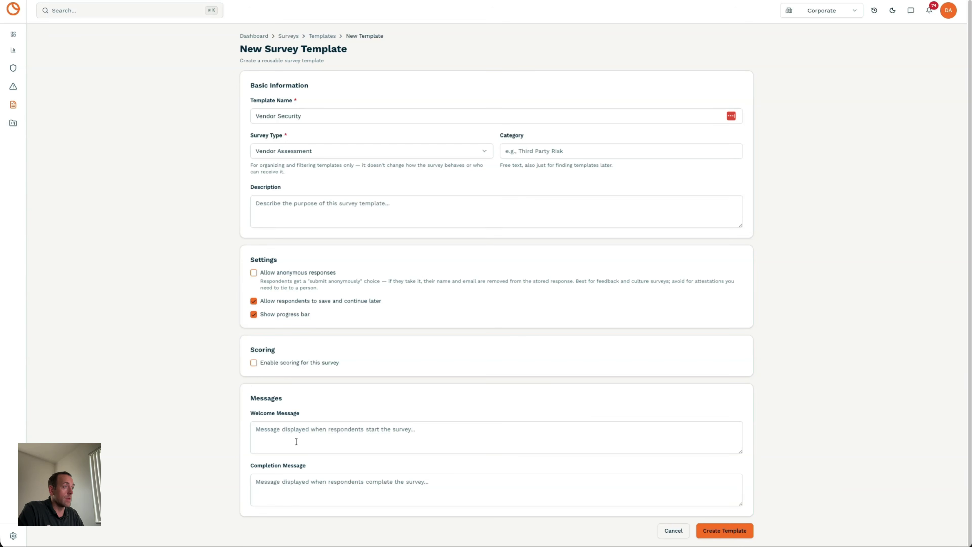
click(721, 531)
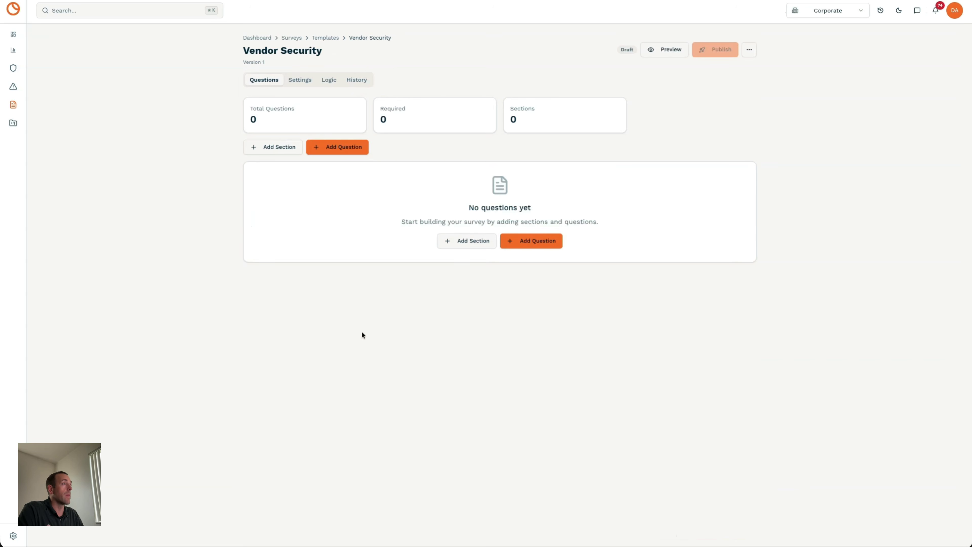
- Cancel adding a question to Vendor Security and open the Dinner template instead
click(324, 152)
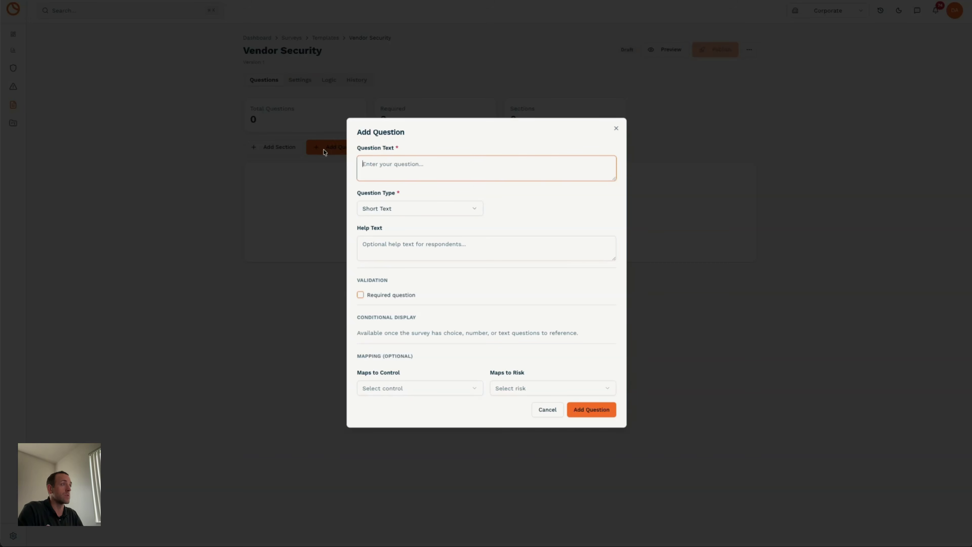
click(552, 410)
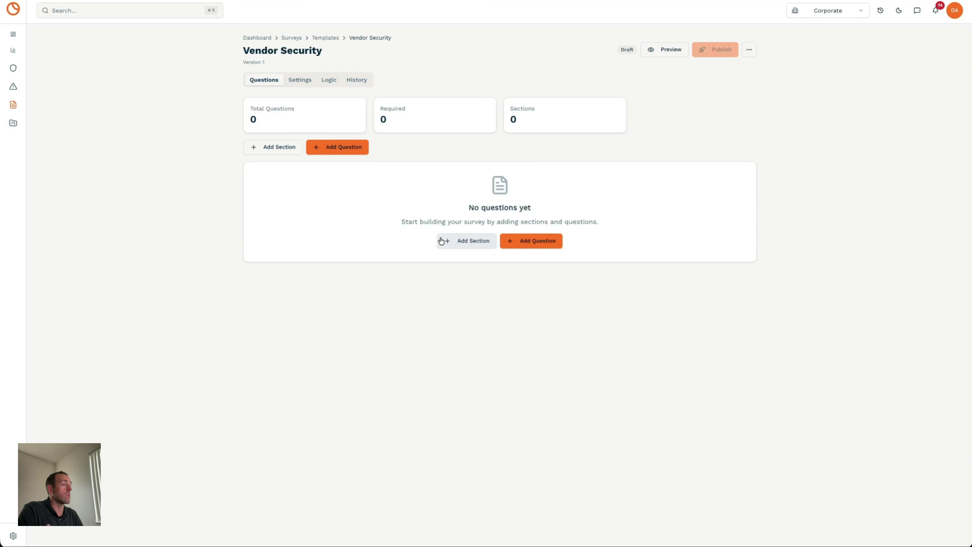
click(323, 38)
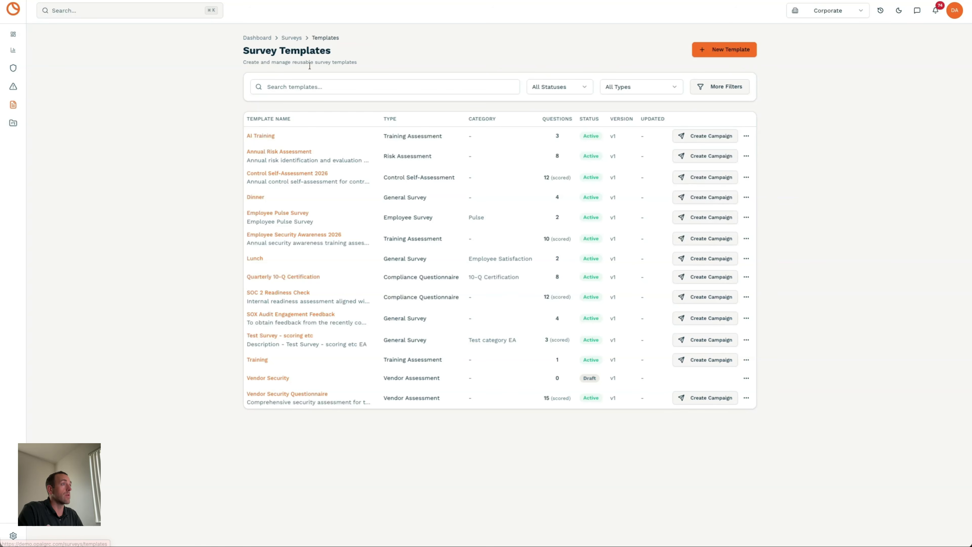
click(255, 197)
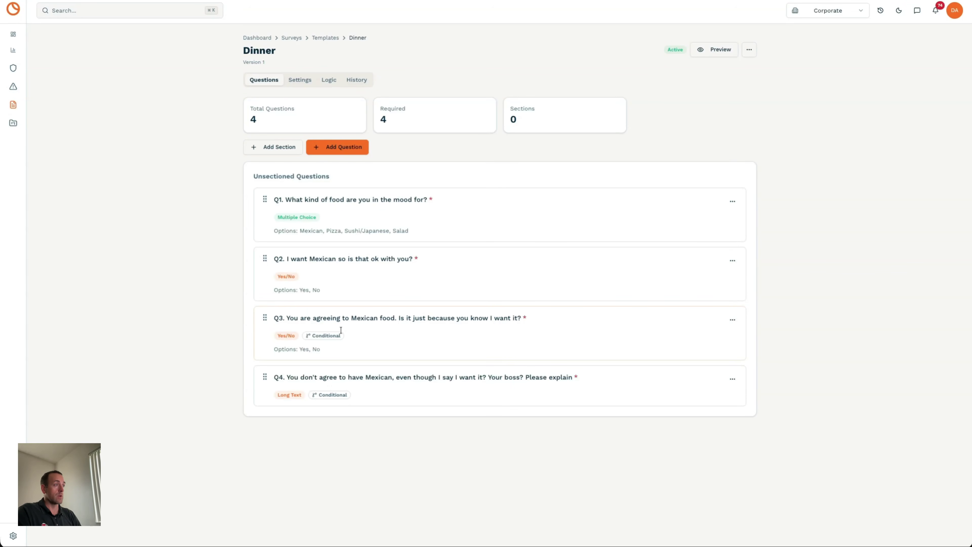
- Inspect Q3's condition (shown only when Q2 is Yes), then open the Dinner preview
click(732, 320)
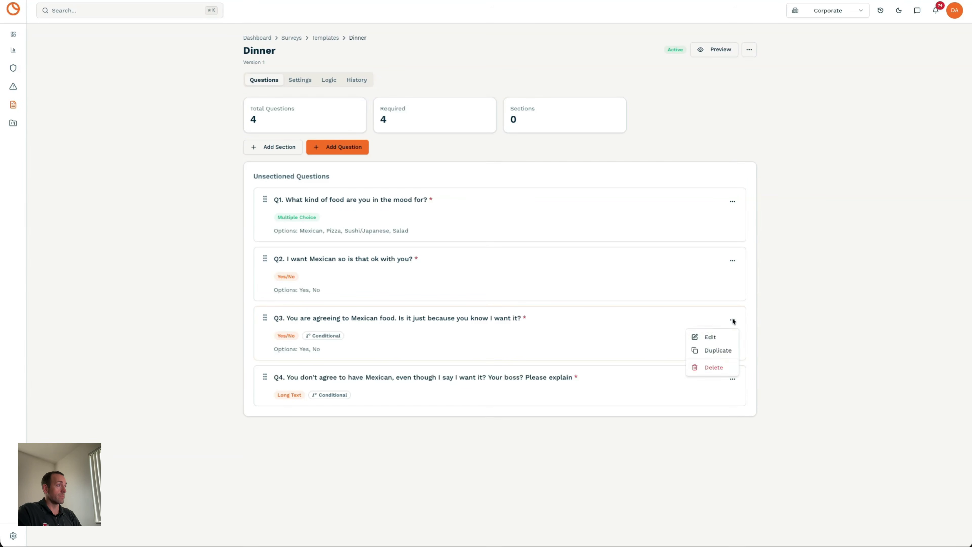
click(721, 338)
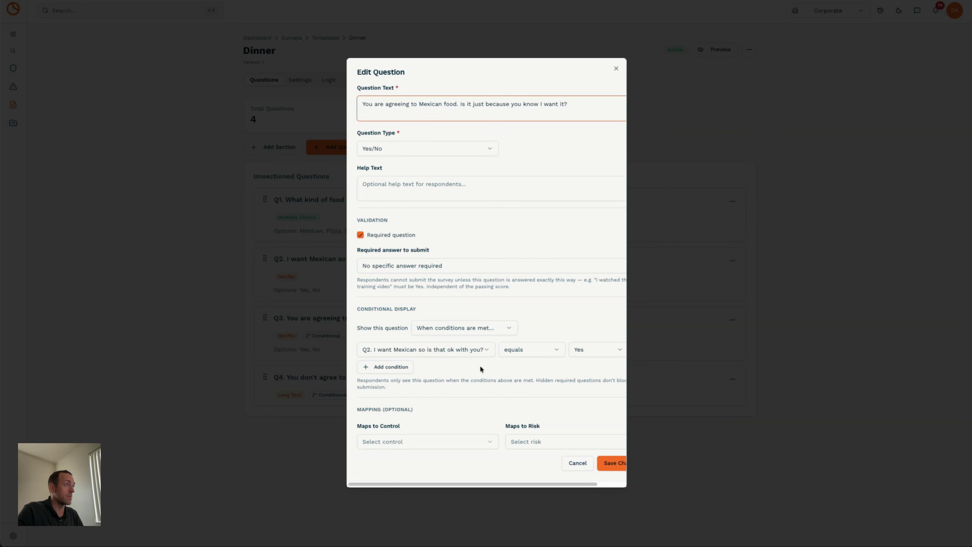
click(616, 68)
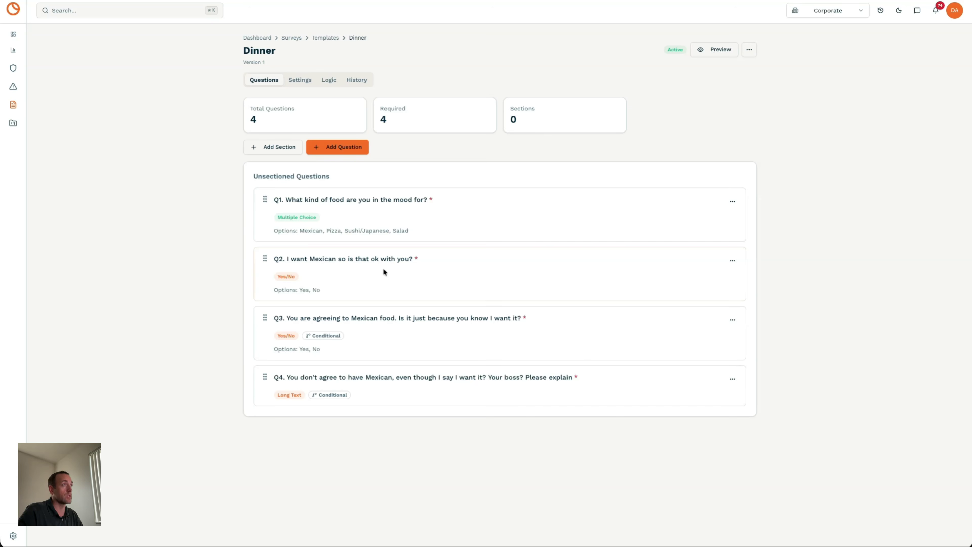
click(726, 50)
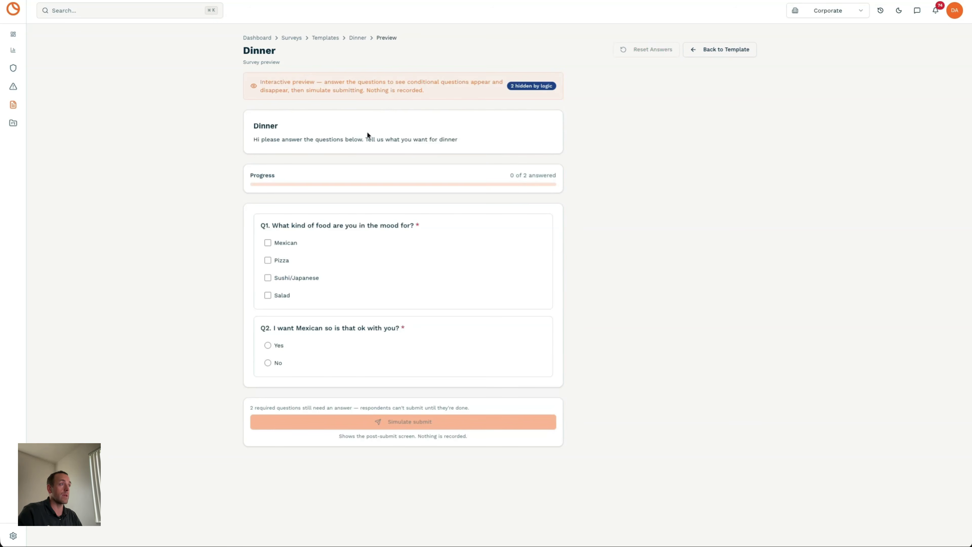
- Answer Q1 Mexican, Q2 Yes and conditional Q3 Yes, then simulate submission
click(268, 242)
click(267, 345)
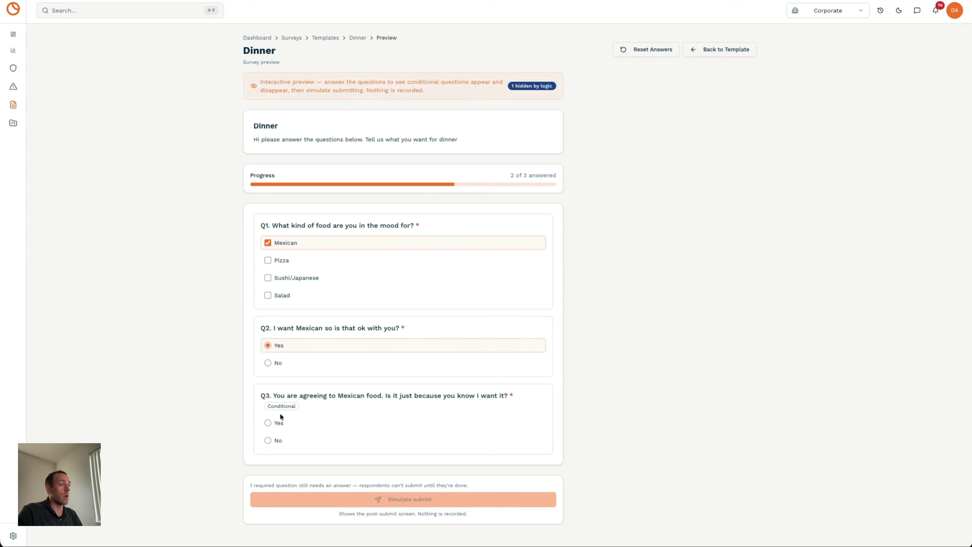
click(269, 423)
click(390, 488)
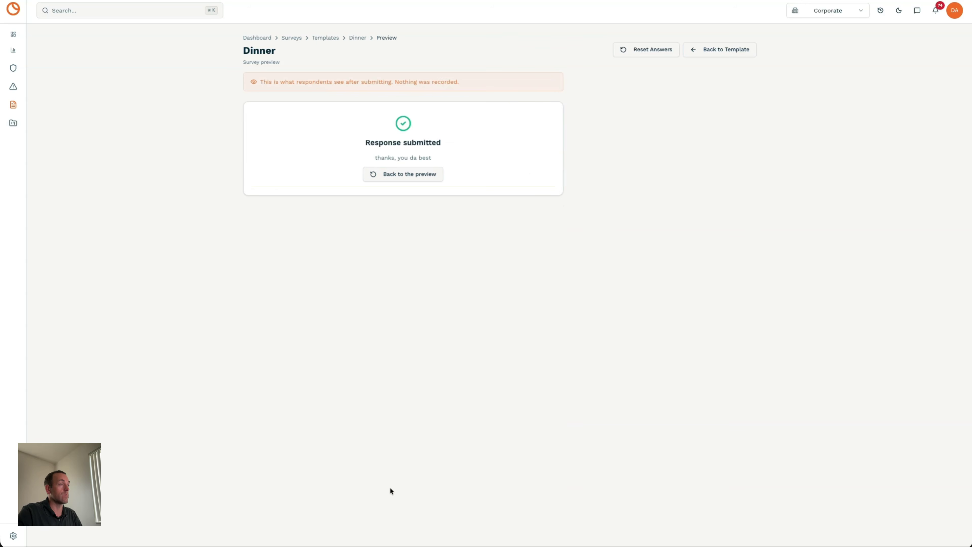
- Reset the preview answers and return to the Dinner template's questions
click(402, 176)
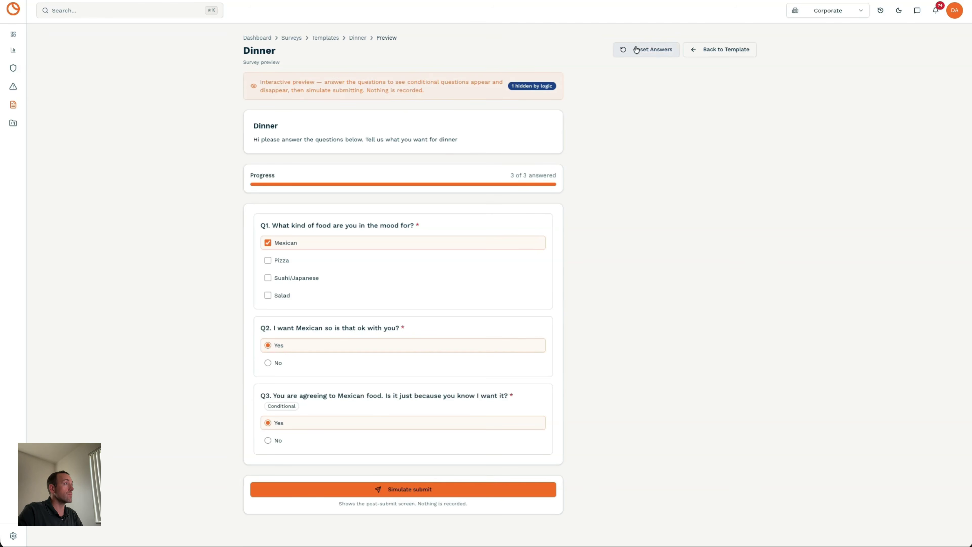
click(647, 49)
click(712, 54)
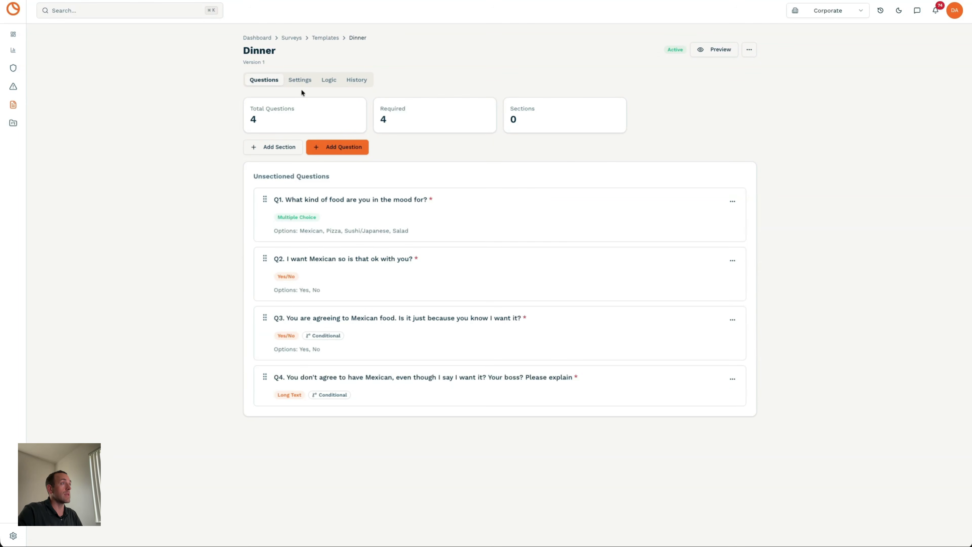
- Review the Dinner template's Settings, Logic and History tabs, then start a campaign from it
click(301, 81)
scroll(359, 213, down, 1)
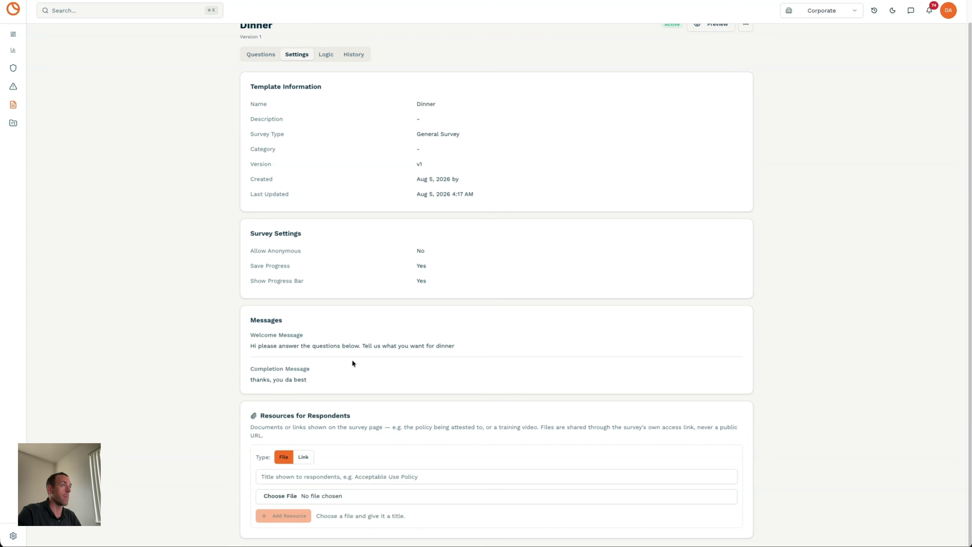
scroll(351, 360, up, 1)
click(326, 80)
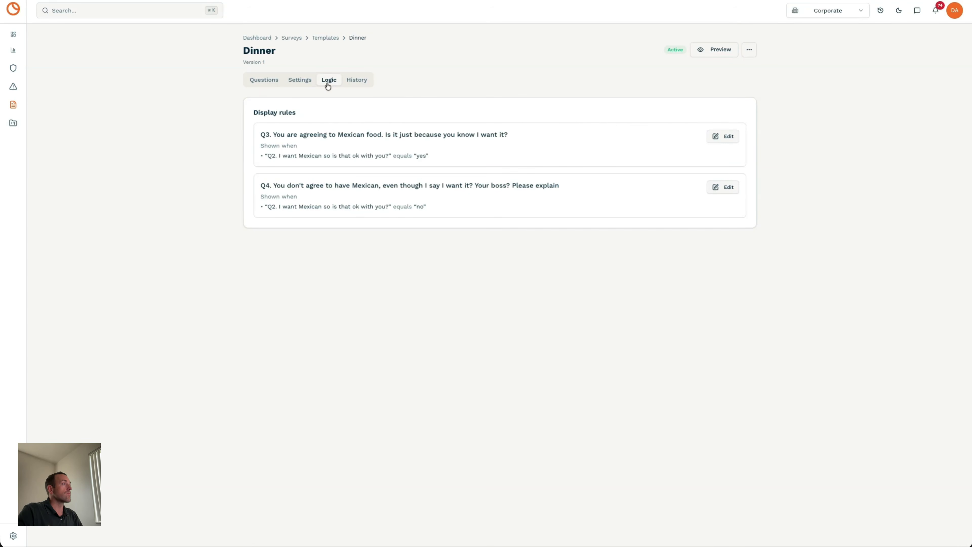
click(361, 86)
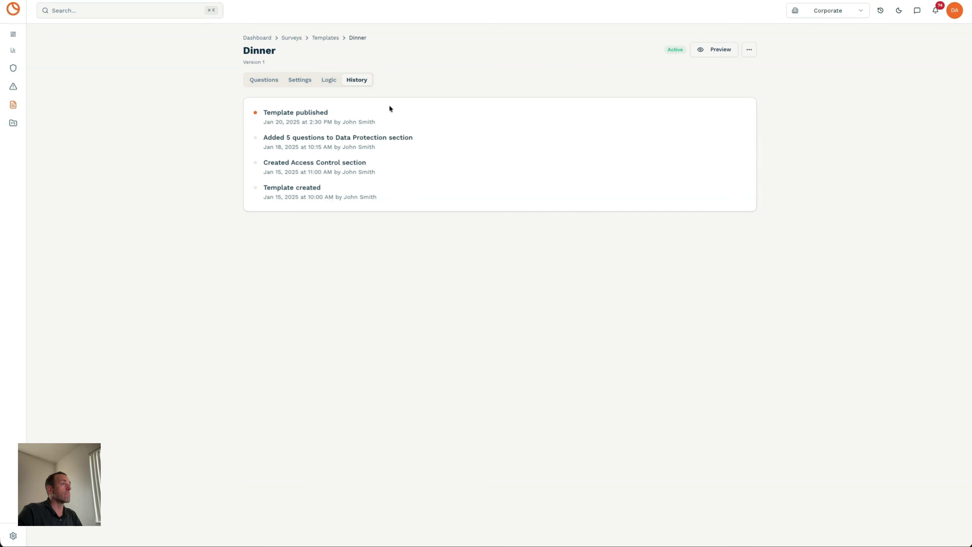
click(746, 49)
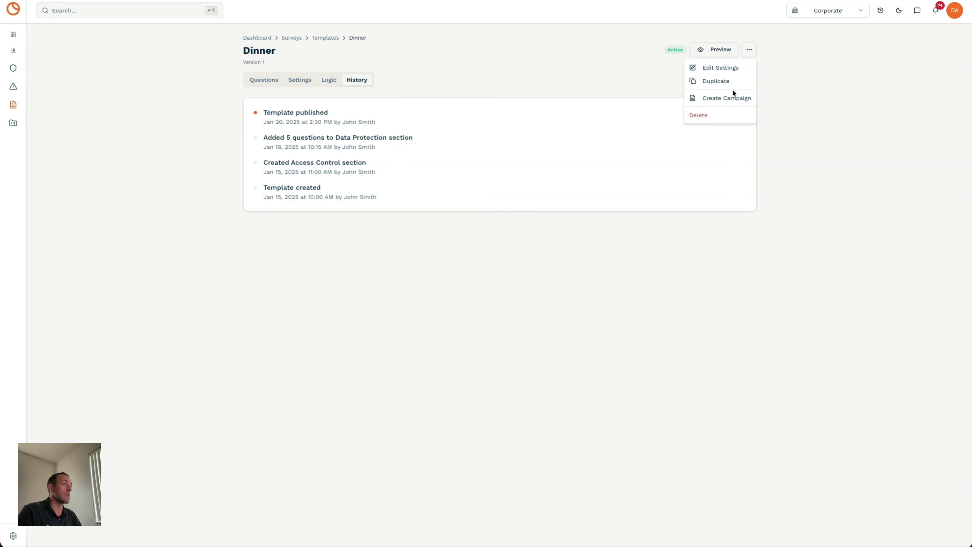
click(731, 98)
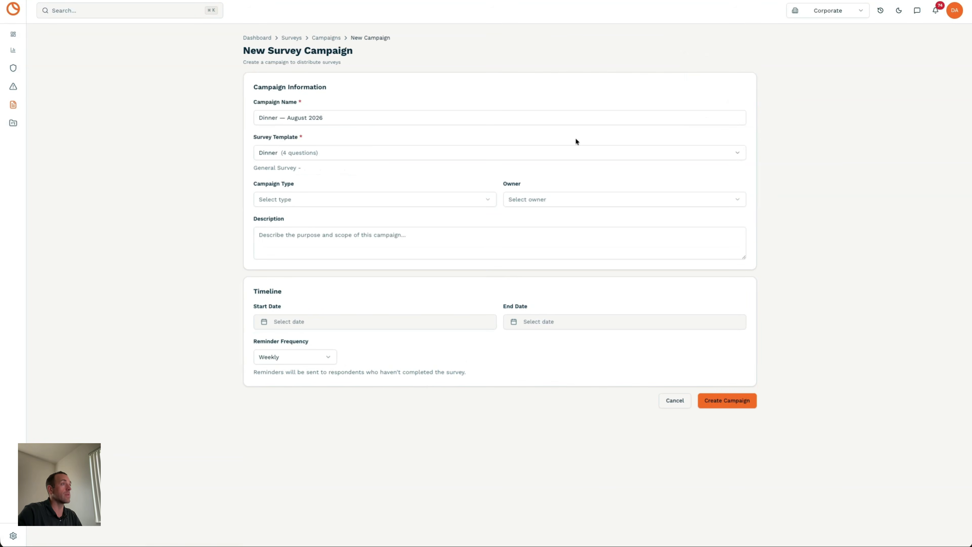
- Name the campaign 'Dinner — August 2026 2' and make Demo Admin its owner
click(327, 117)
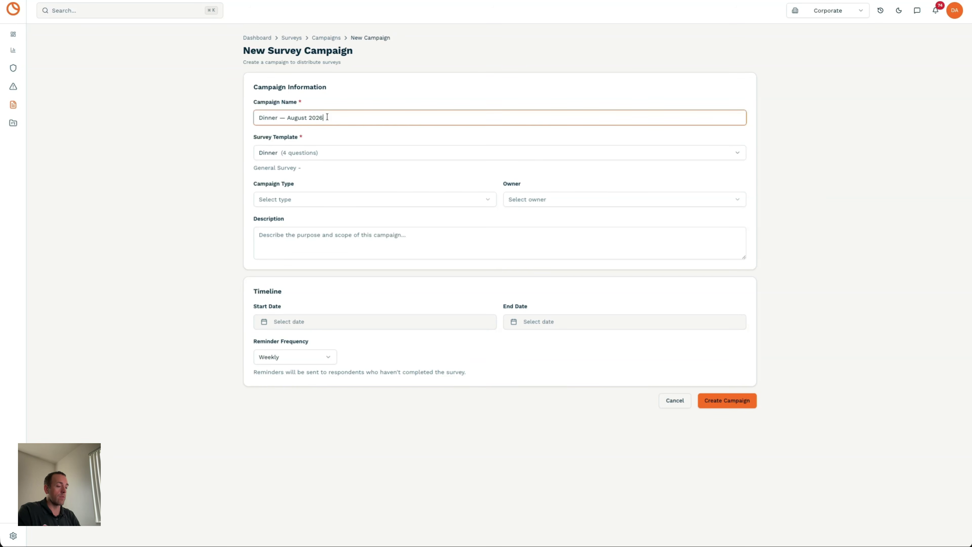
text(= 2)
key(BackSpace)
key(BackSpace)
key(BackSpace)
key(BackSpace)
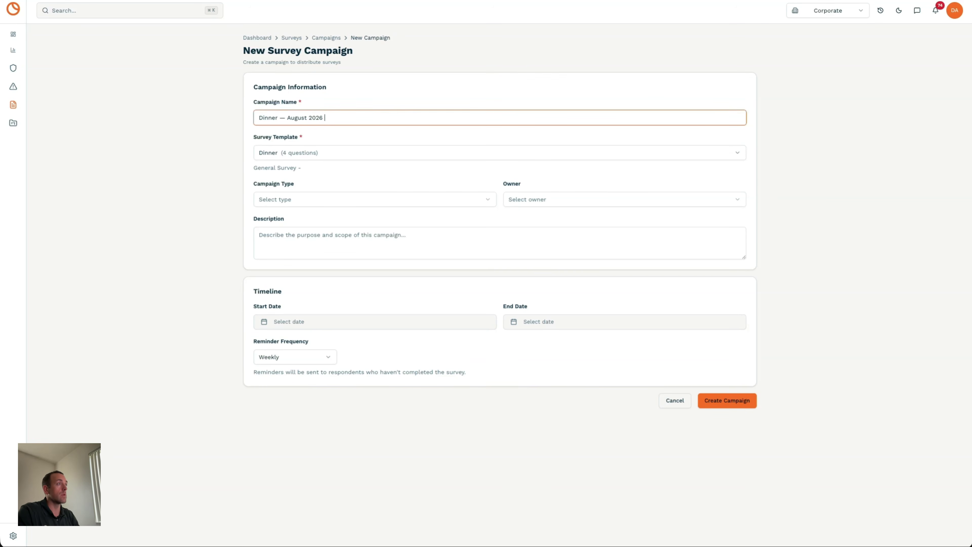
text(2)
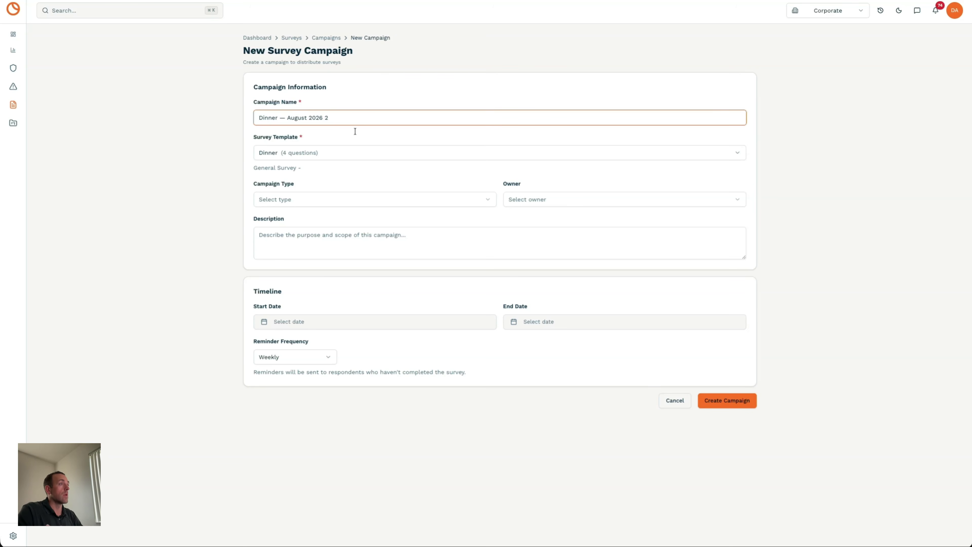
click(522, 199)
text(dem)
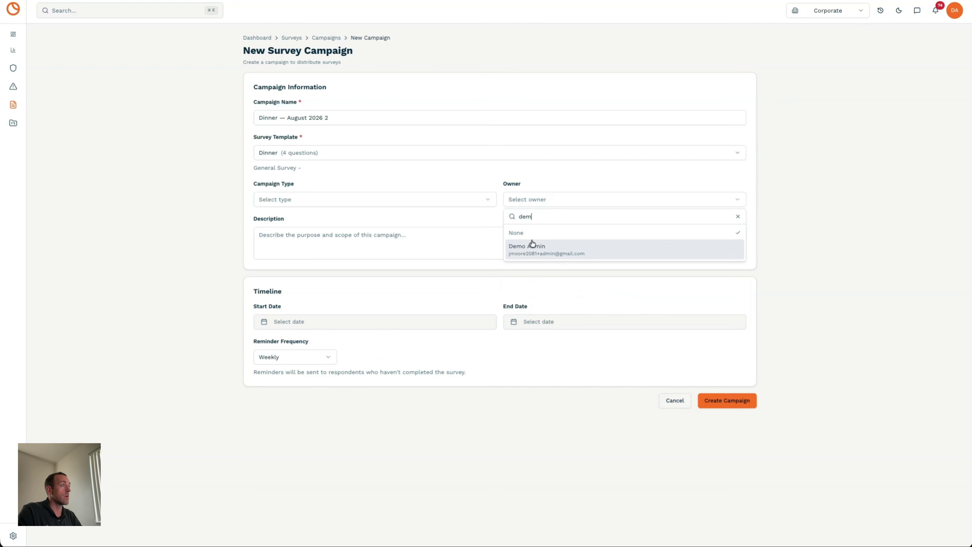
click(531, 246)
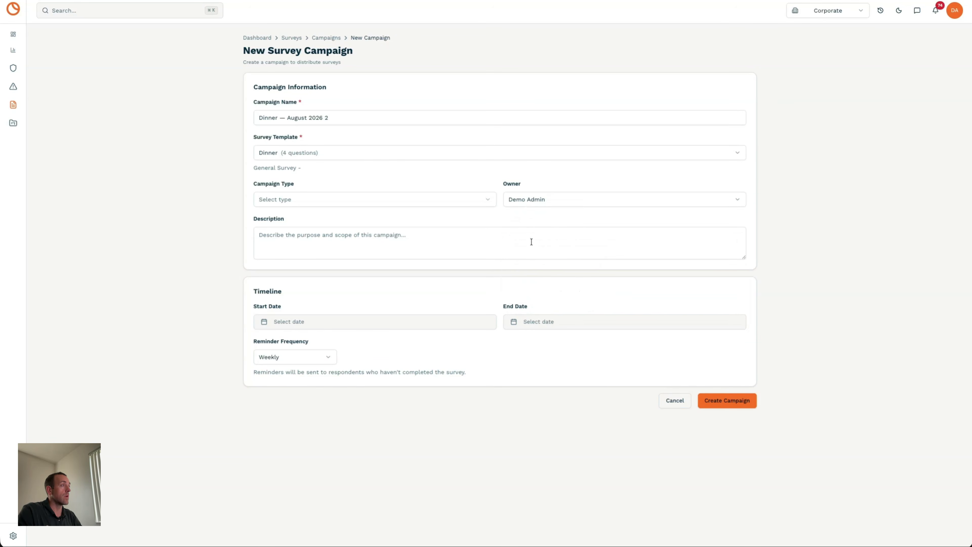
- Set type Other, dates August 10–29, 2026, Weekly reminders, and create the campaign
click(301, 198)
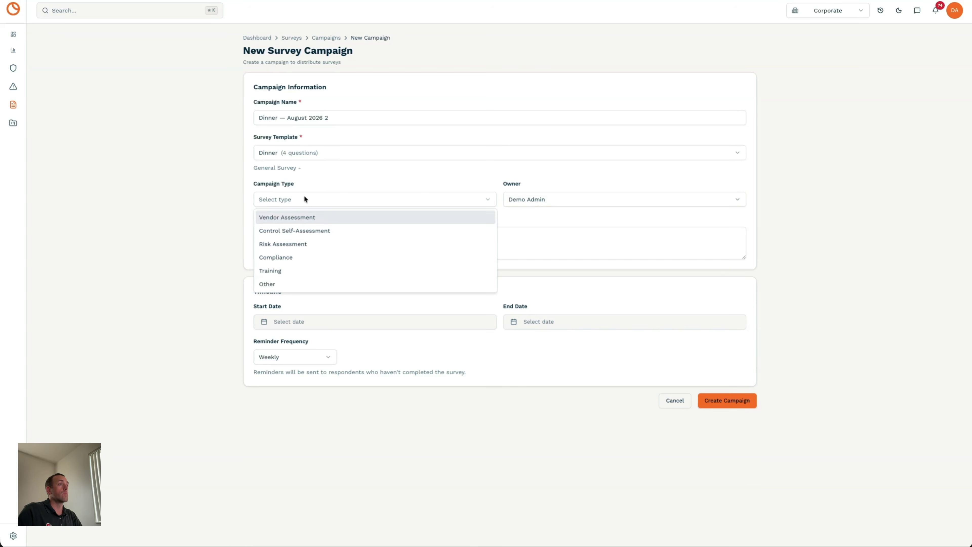
click(271, 284)
click(319, 324)
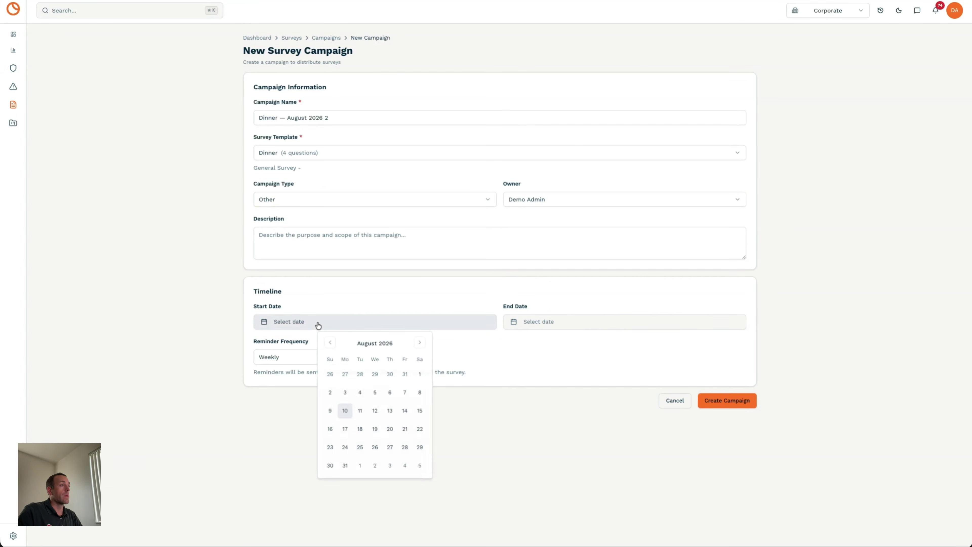
click(345, 412)
click(552, 324)
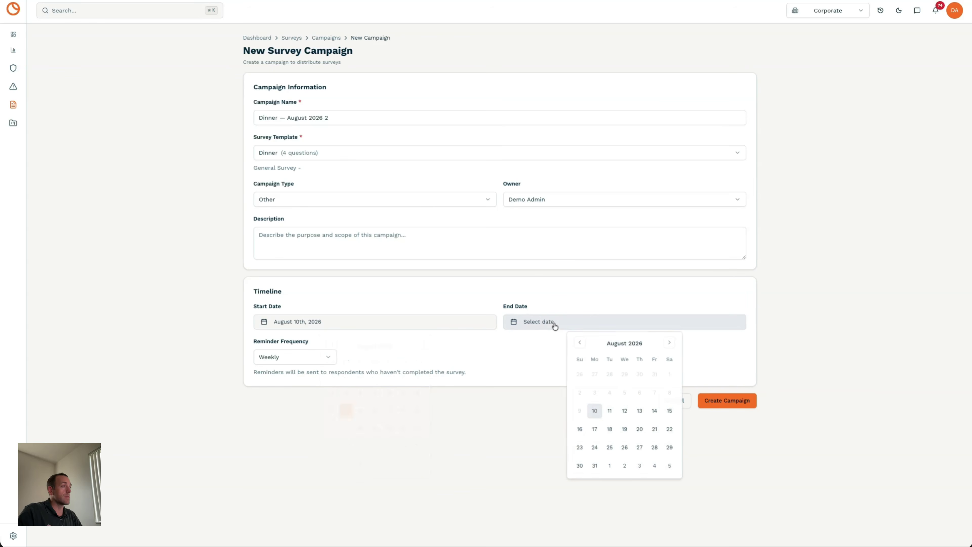
click(669, 448)
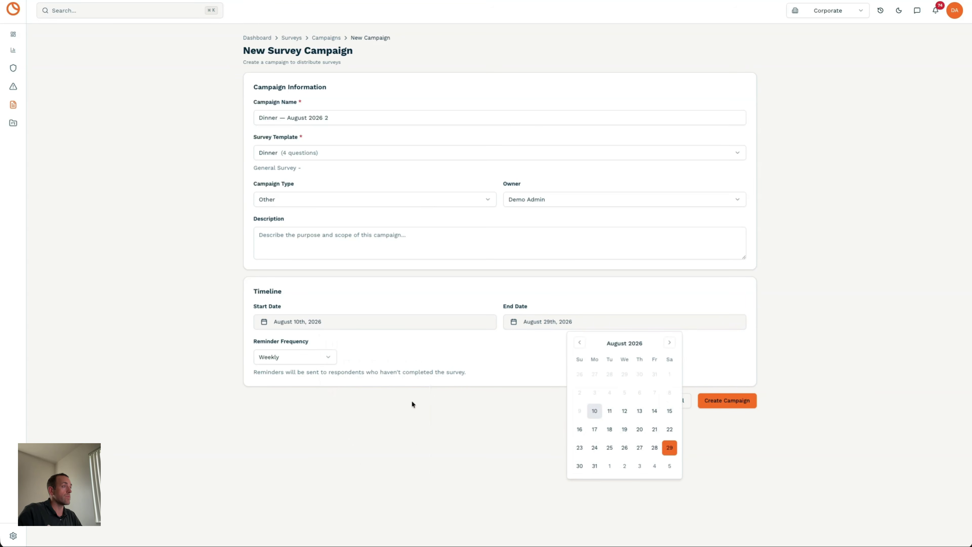
click(331, 359)
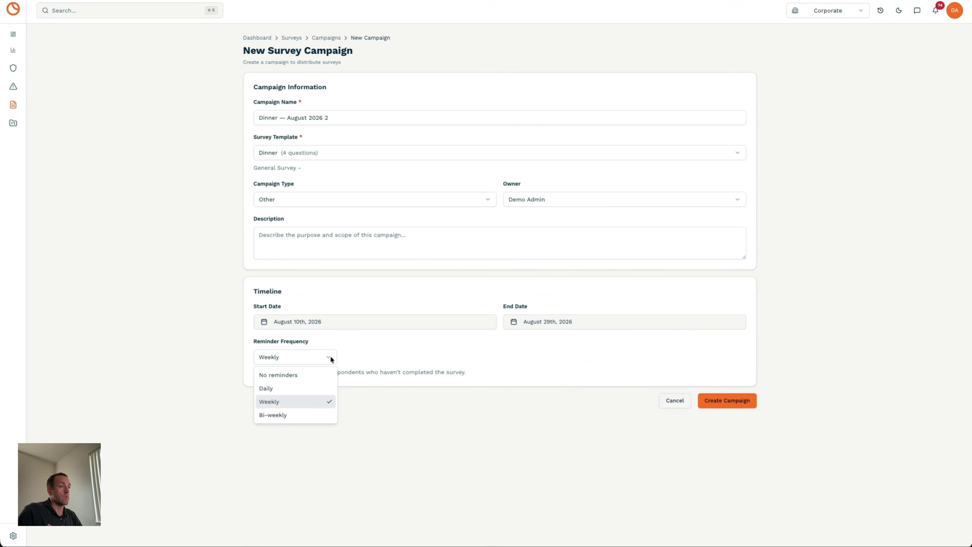
click(314, 400)
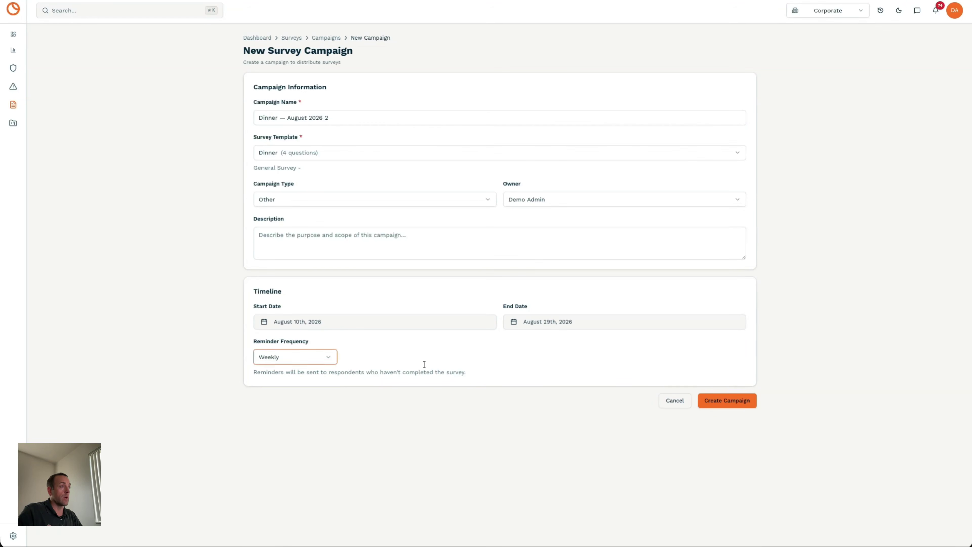
click(722, 402)
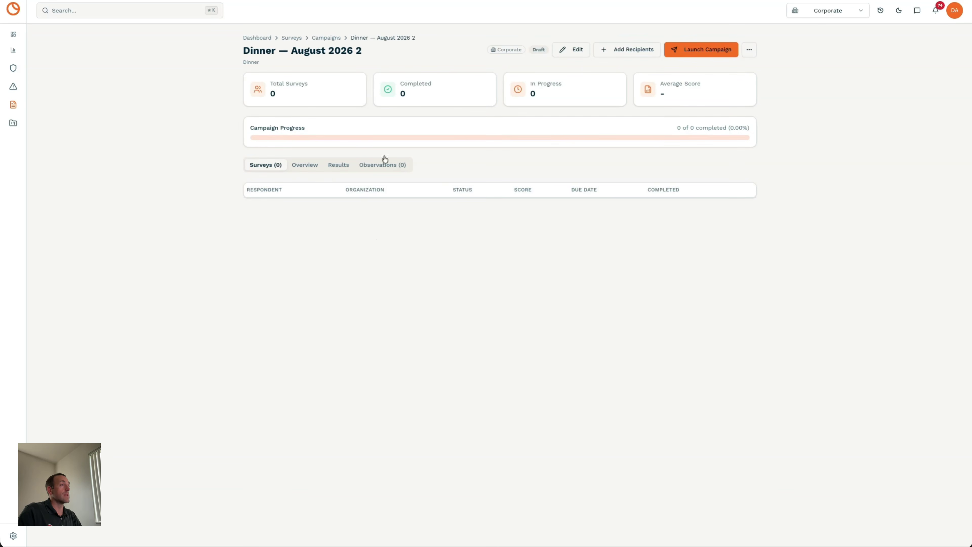
- Add an external contact, entering their full name and e-mail, as the campaign's one recipient
click(609, 53)
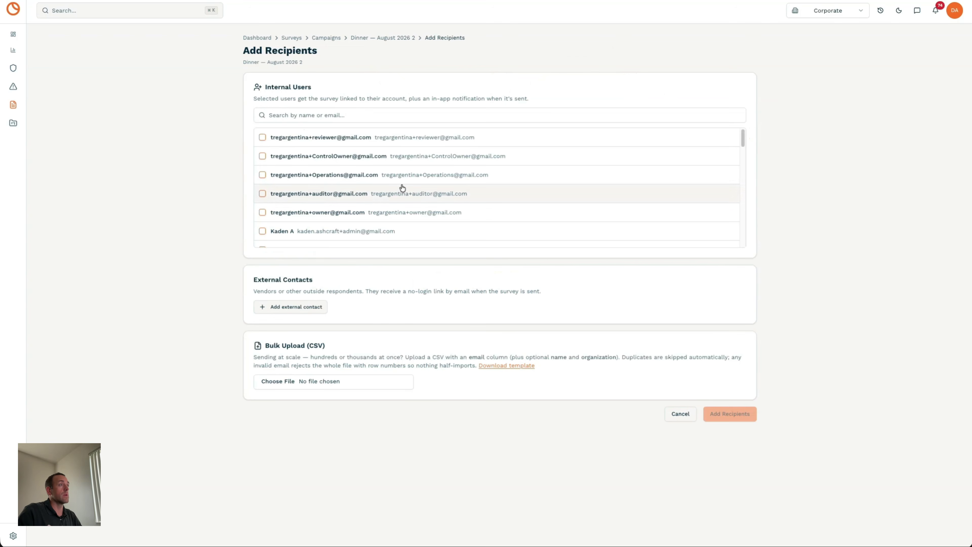
scroll(304, 159, down, 10)
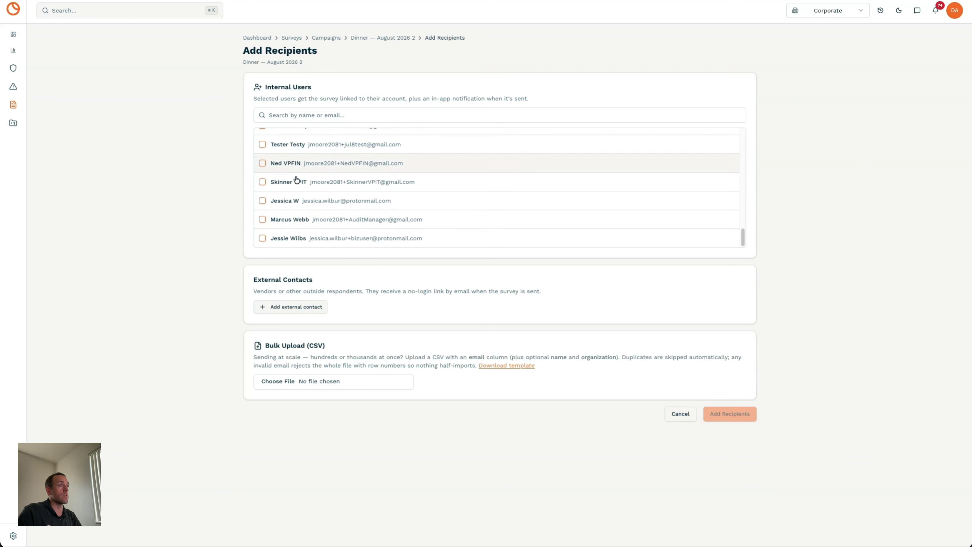
click(271, 312)
click(296, 308)
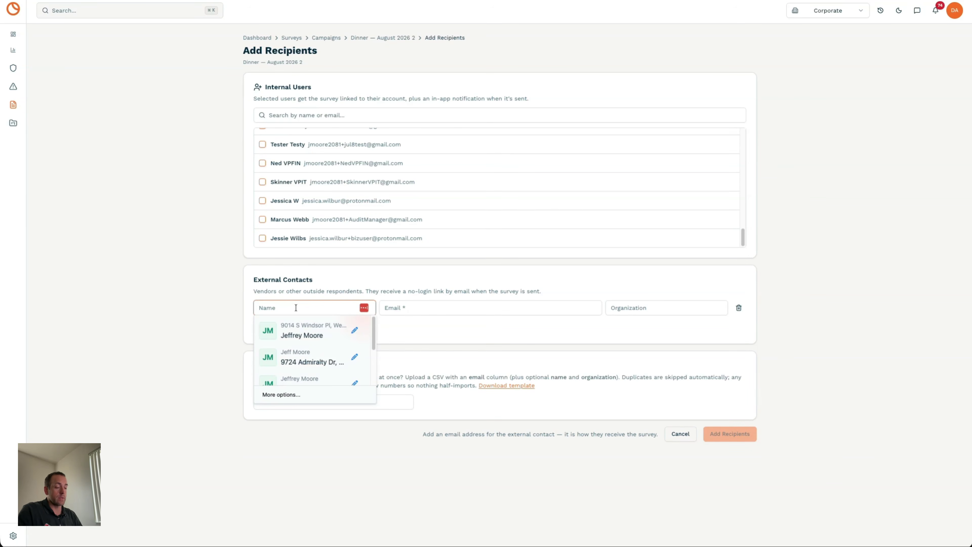
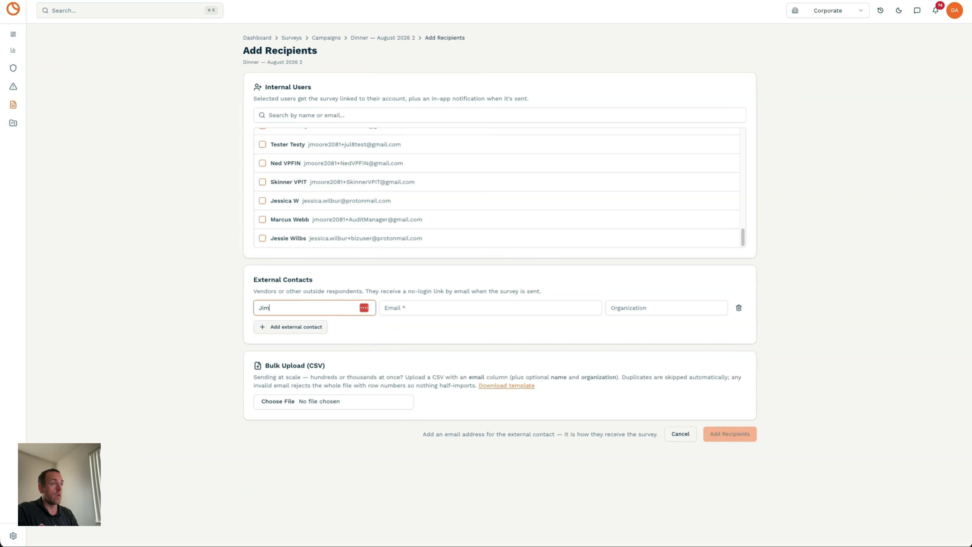
key(BackSpace)
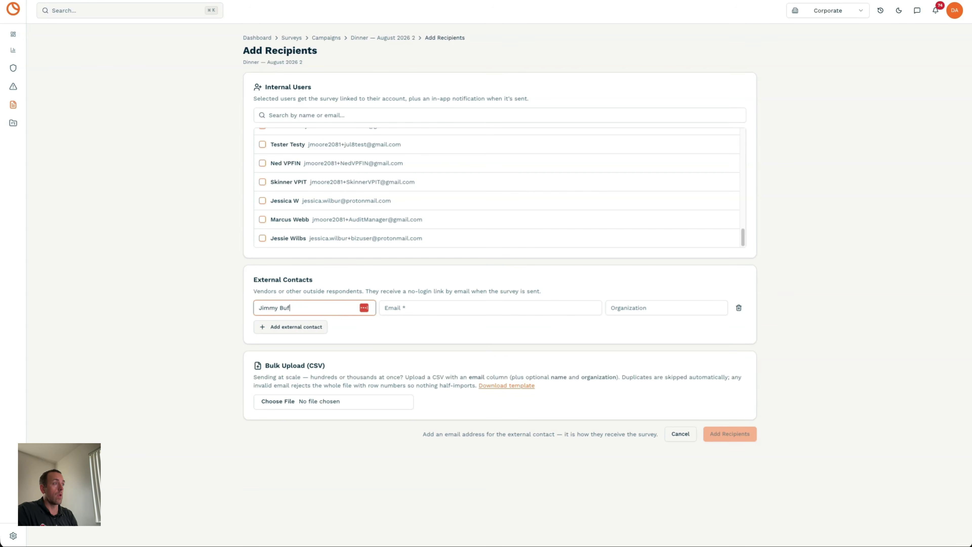
key(Tab)
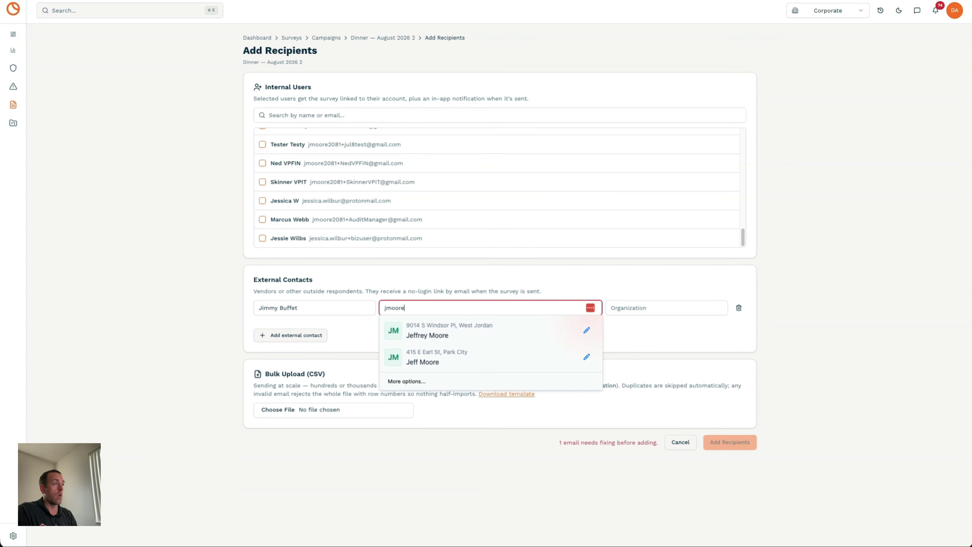
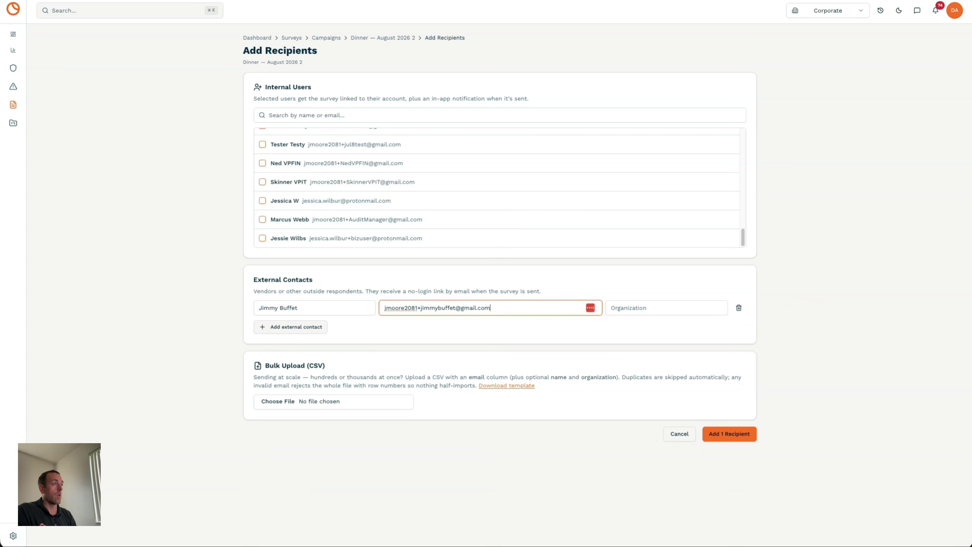
click(306, 328)
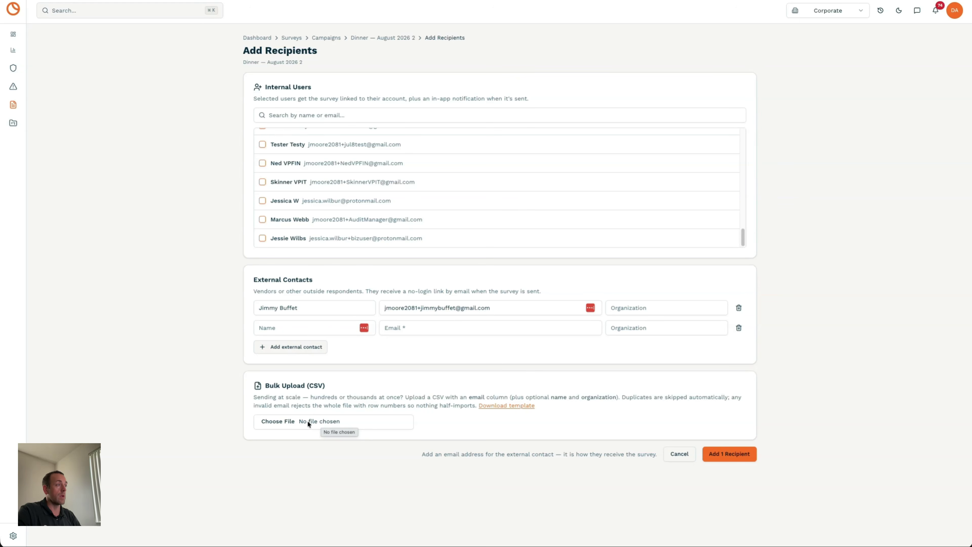
click(713, 455)
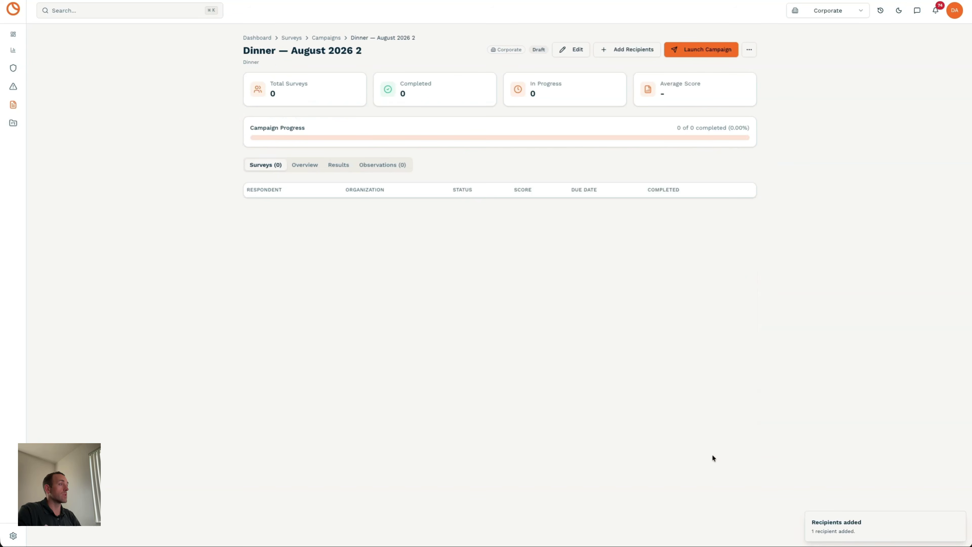
- Launch the Dinner — August 2026 2 campaign and switch to the Gmail inbox
click(687, 57)
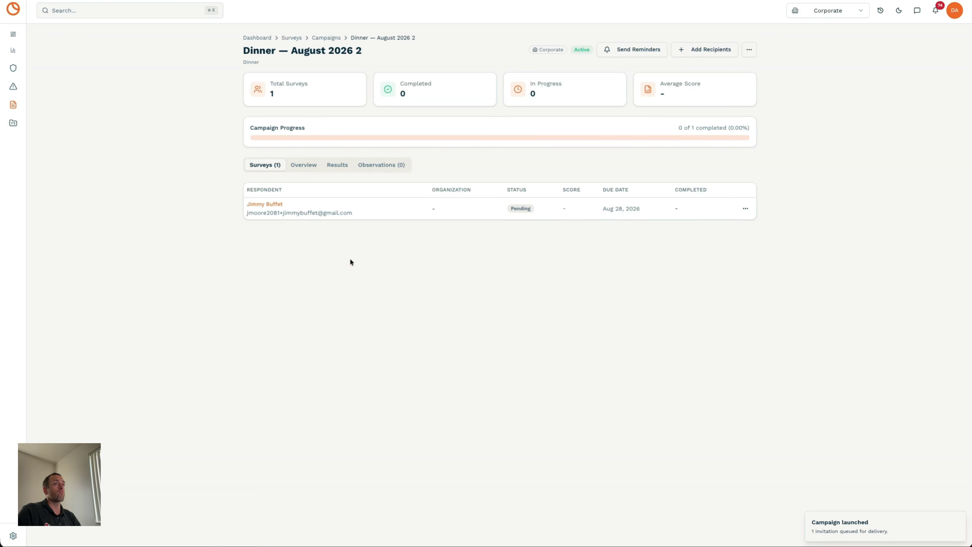
key(super+Tab)
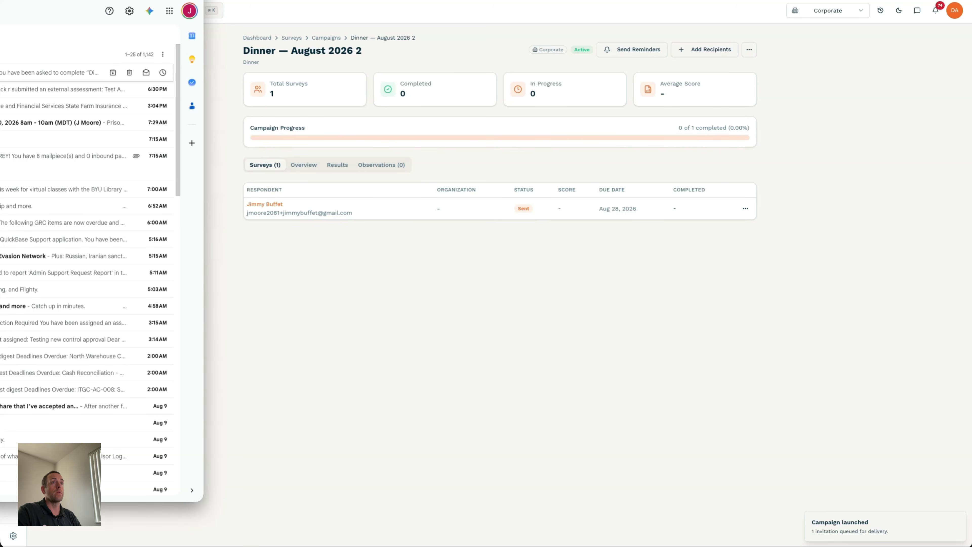
- Open the newest '[Demo Co] Please complete: Dinner' email and follow its survey link
click(23, 72)
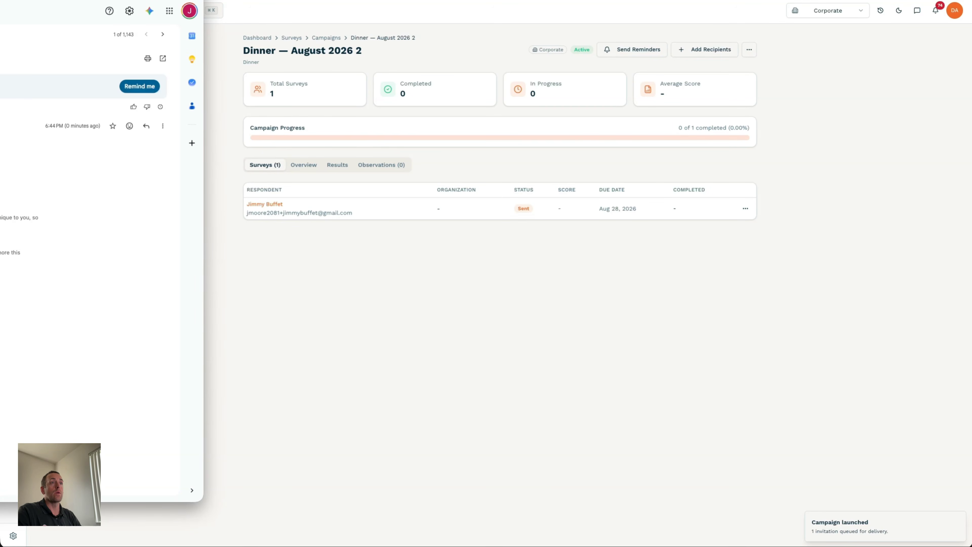
drag(0, 0, 378, 9)
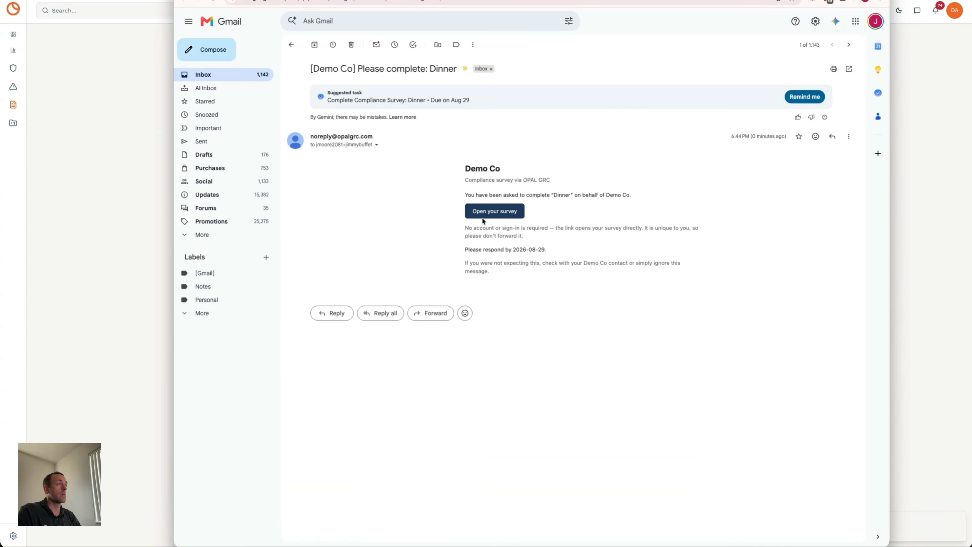
click(490, 214)
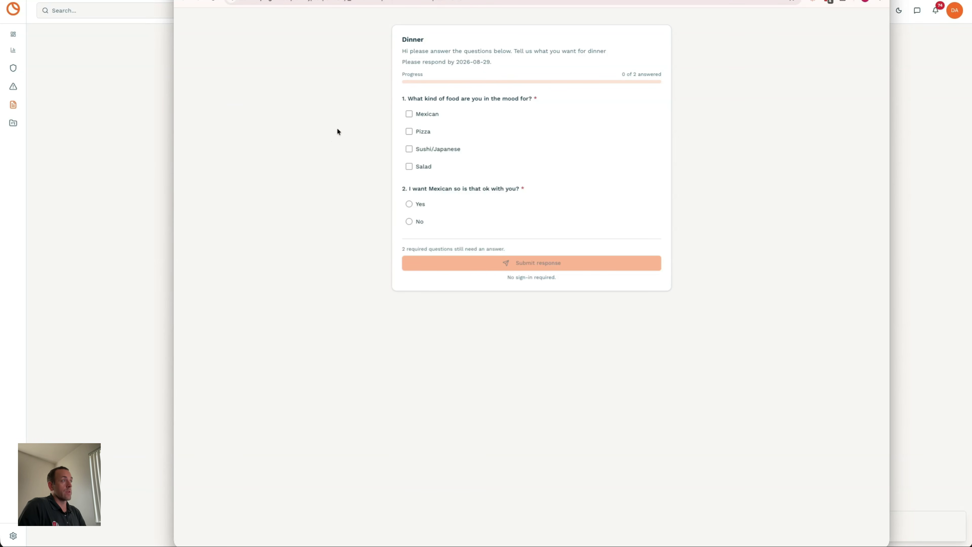
- Answer the Dinner survey with Mexican, Yes and Yes, submit it, and close the survey window
click(409, 115)
click(409, 204)
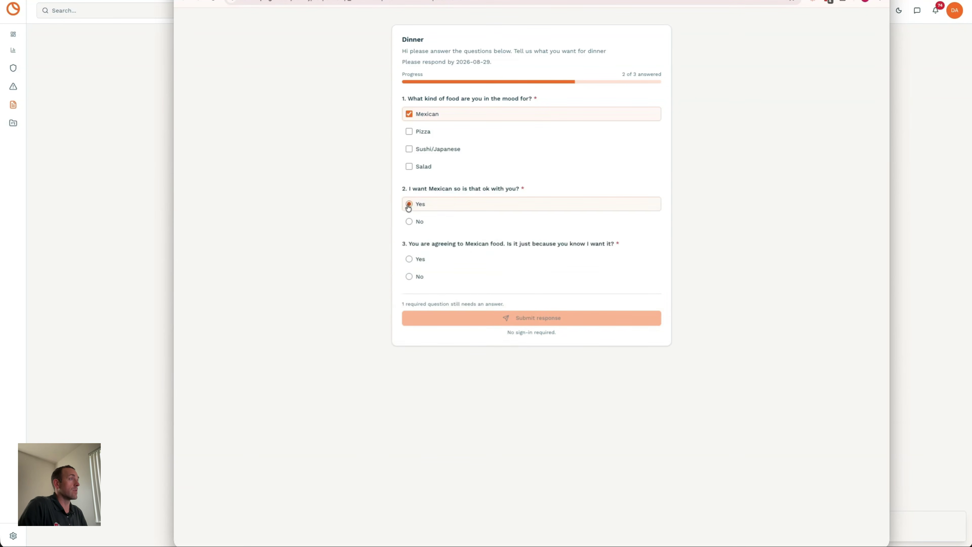
click(410, 261)
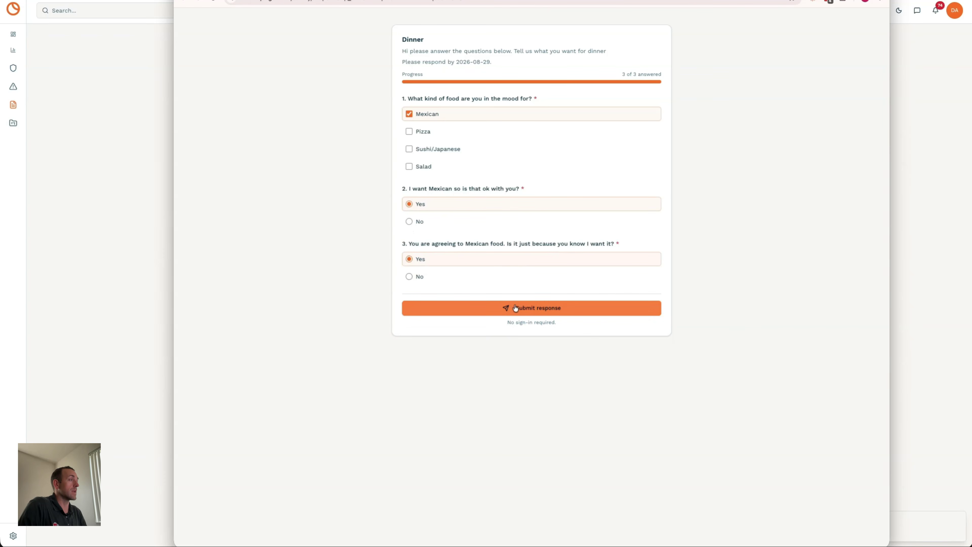
click(529, 308)
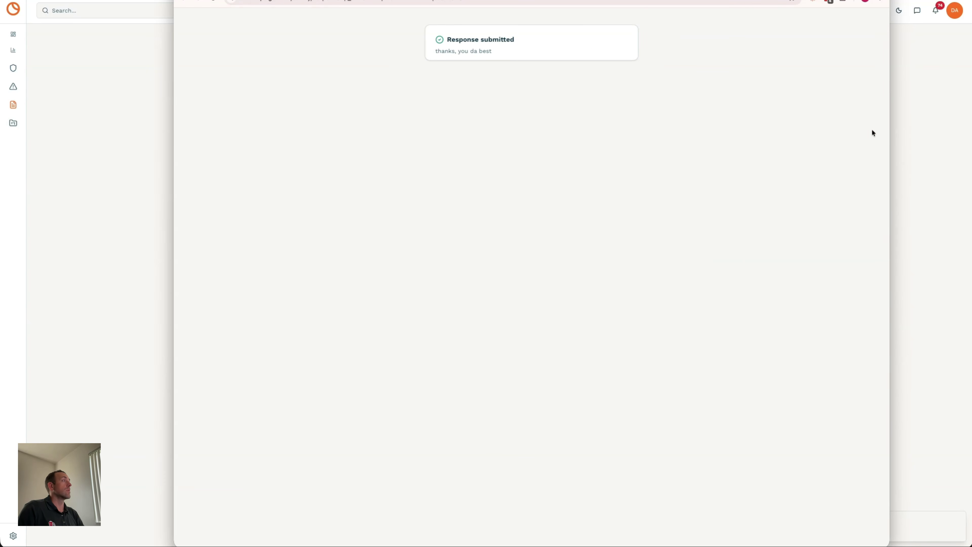
click(920, 134)
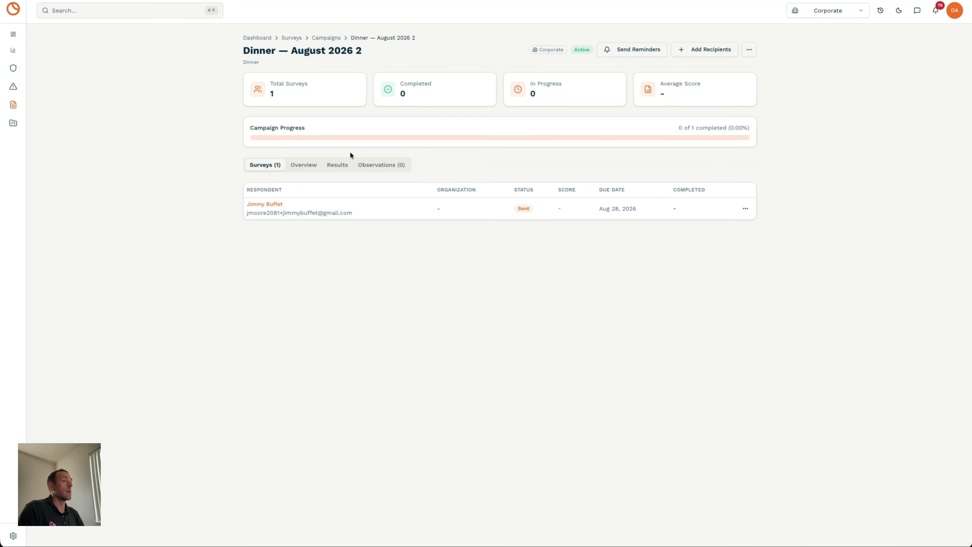
- Show the Dinner — August 2026 2 campaign results and run an AI evaluation
click(340, 163)
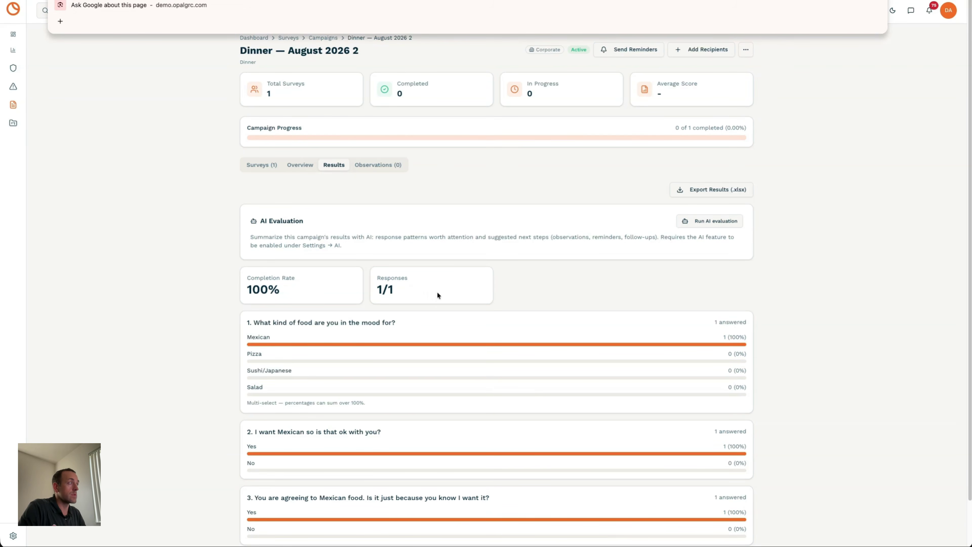
scroll(560, 286, down, 2)
scroll(559, 322, up, 2)
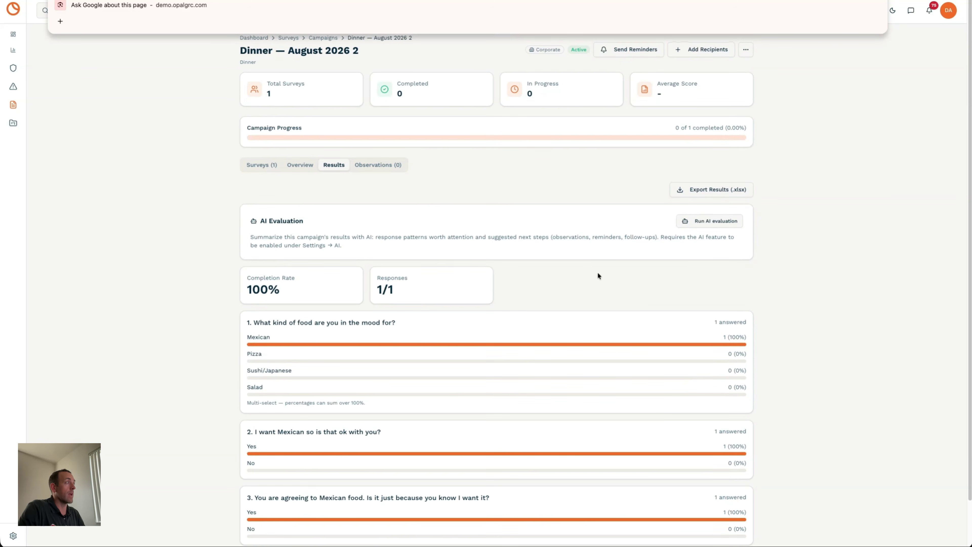
click(708, 221)
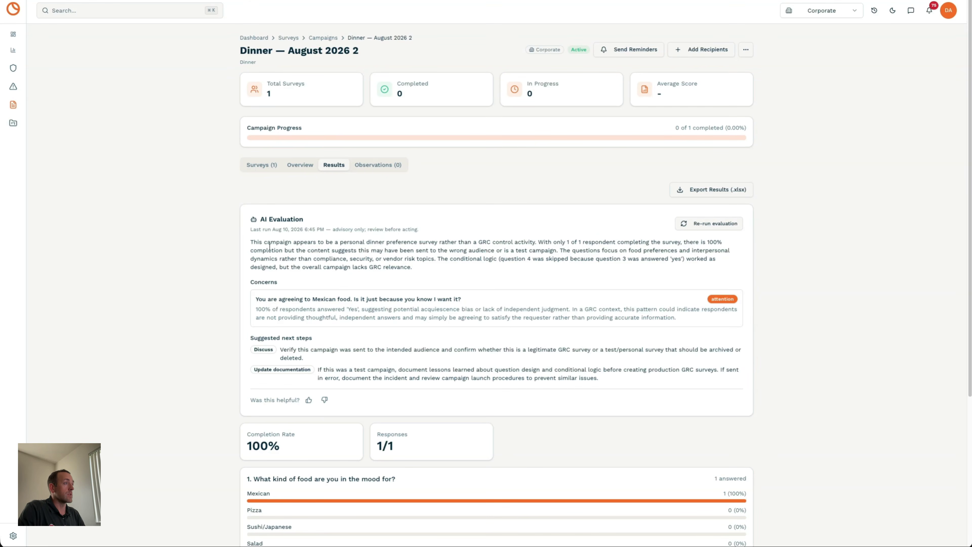
- Read the AI summary flagging possible acquiescence bias, then view the campaign's observations
drag(257, 242, 413, 278)
click(417, 276)
scroll(418, 276, down, 1)
scroll(274, 311, down, 1)
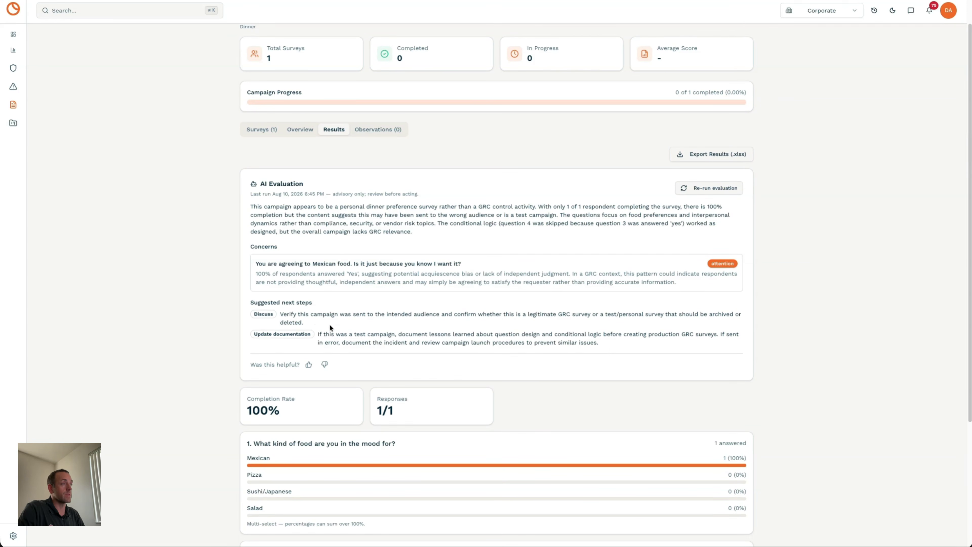
scroll(494, 276, up, 2)
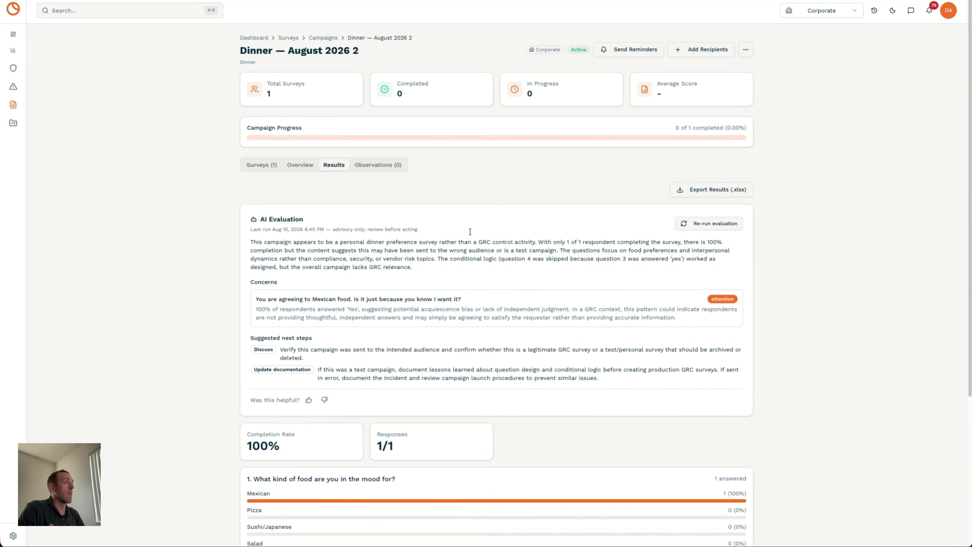
click(369, 165)
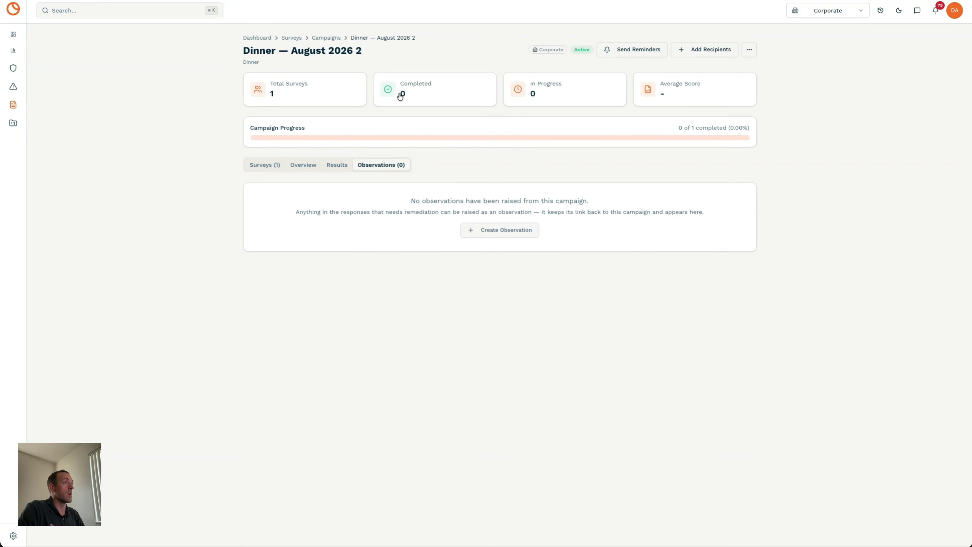
- Review the Annual Ethics Training recurring program and its 2026 cycle campaign
click(282, 39)
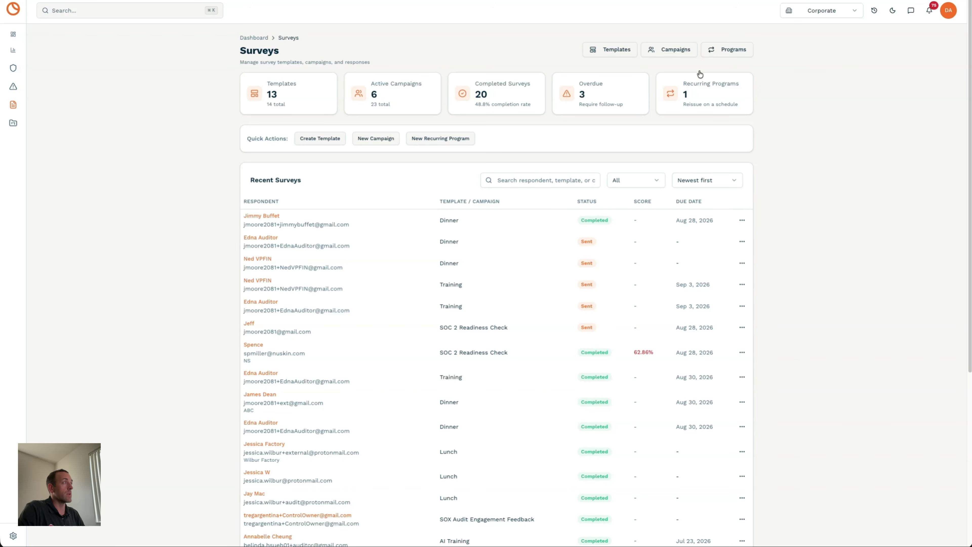
click(725, 55)
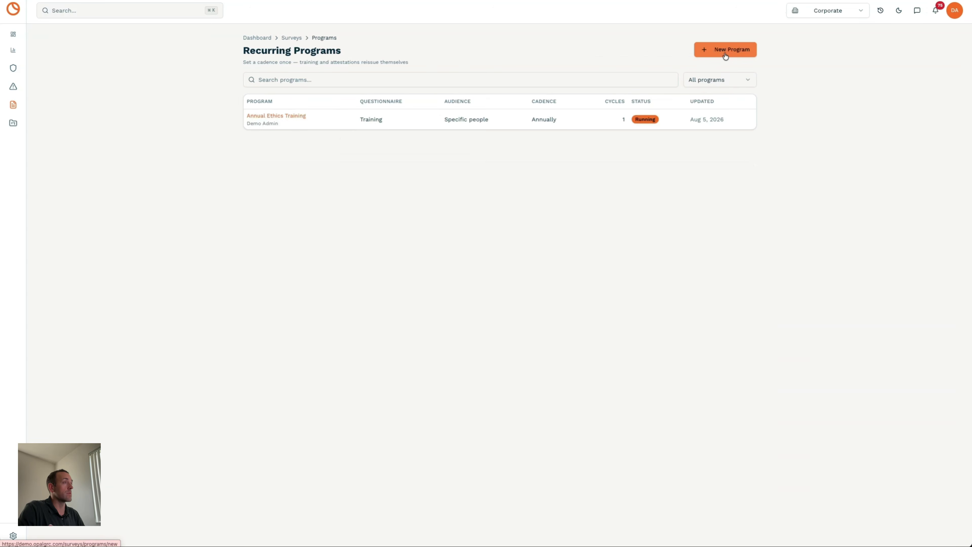
click(295, 117)
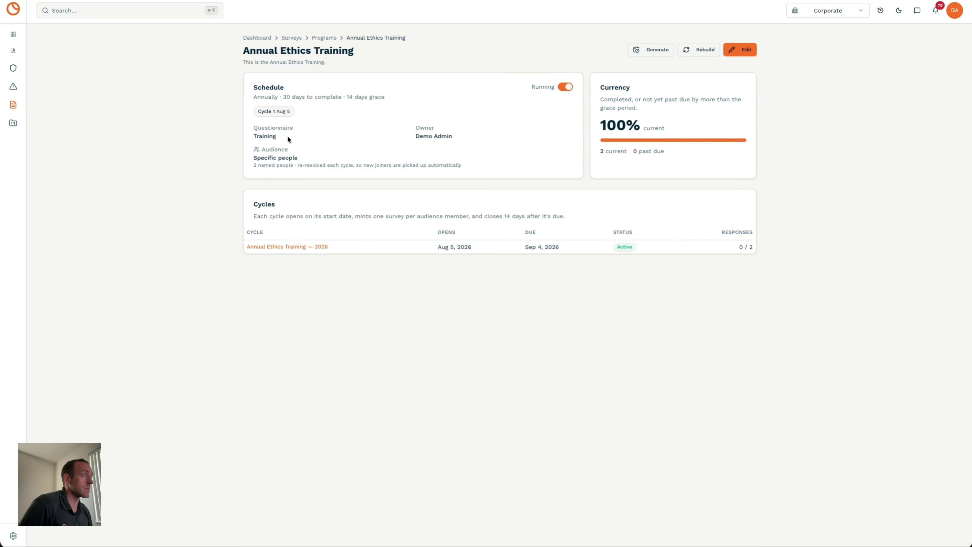
click(315, 247)
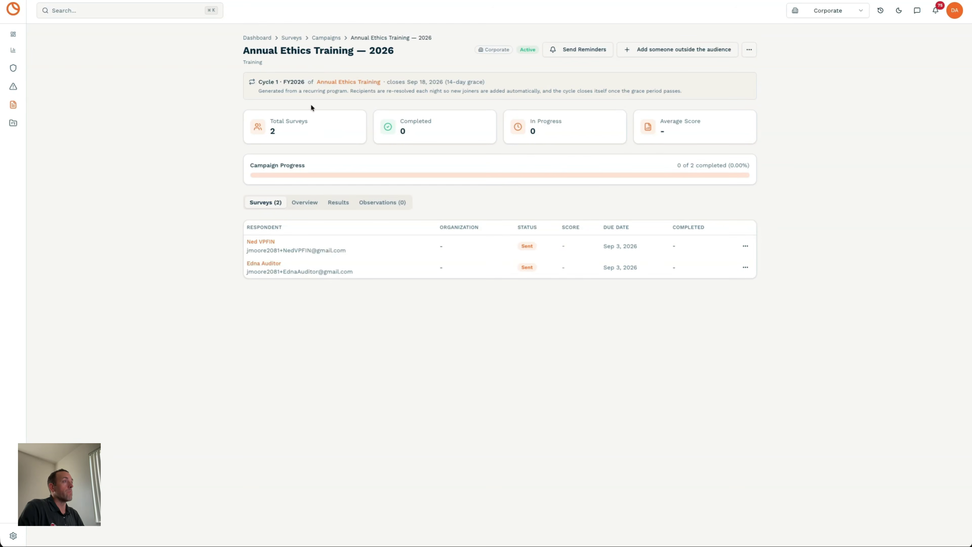
- Browse the survey campaigns list, then start a new recurring program from the Programs list
click(292, 37)
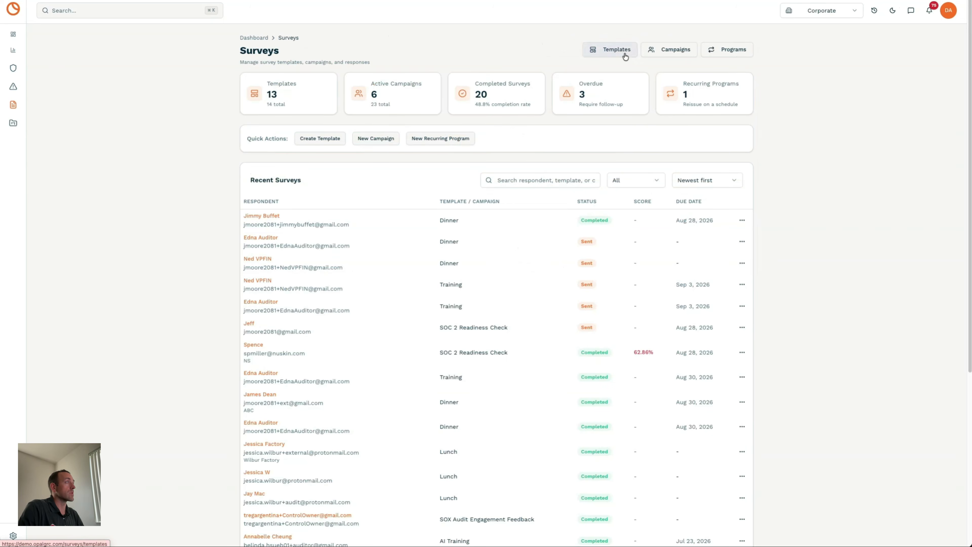
click(654, 50)
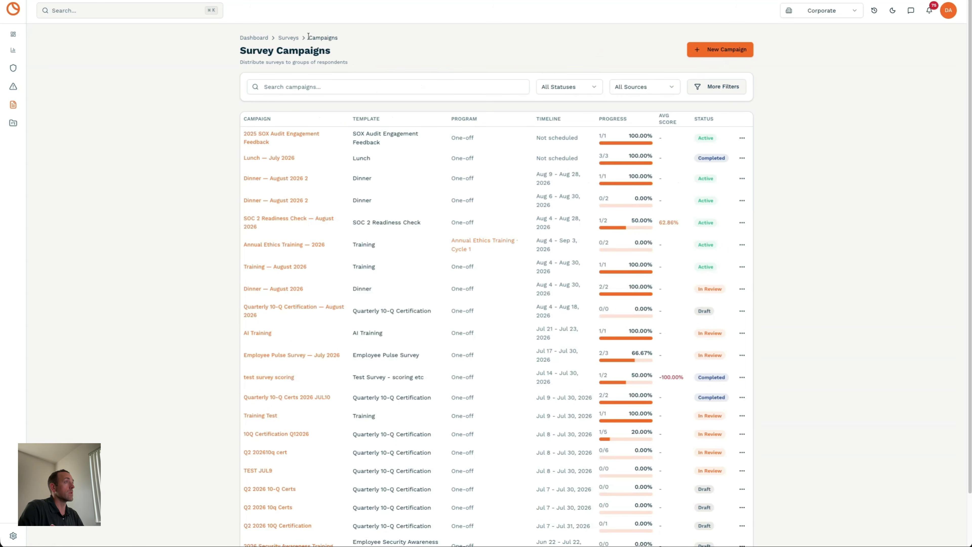
click(290, 38)
click(718, 50)
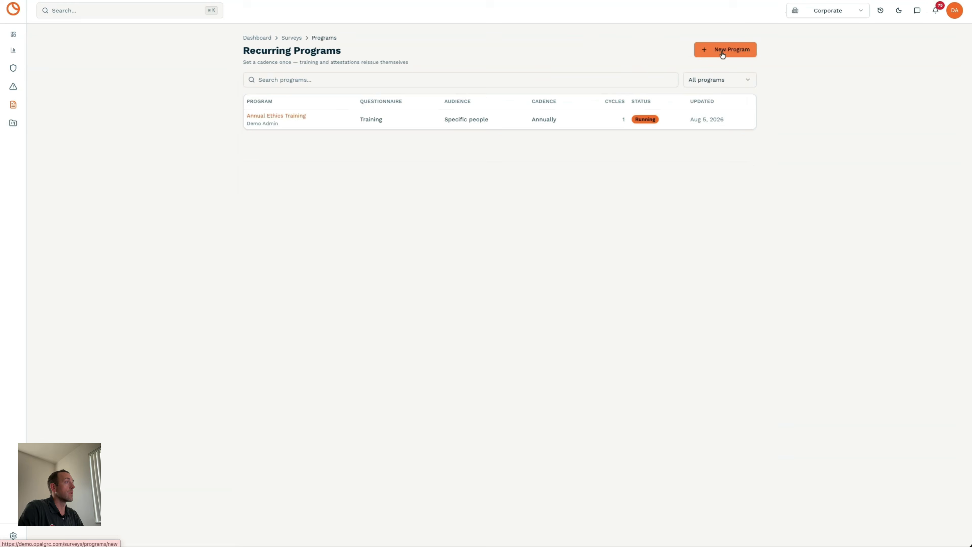
click(714, 50)
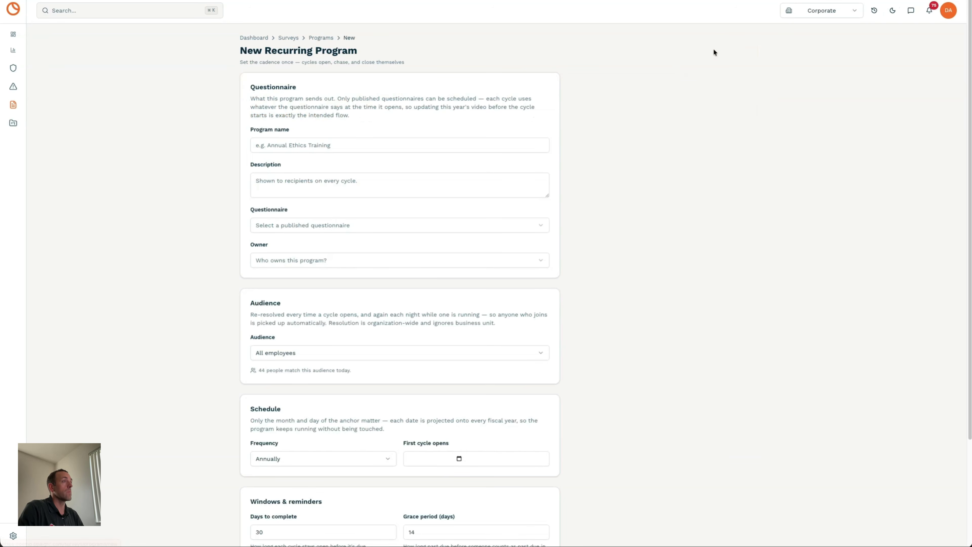
click(275, 145)
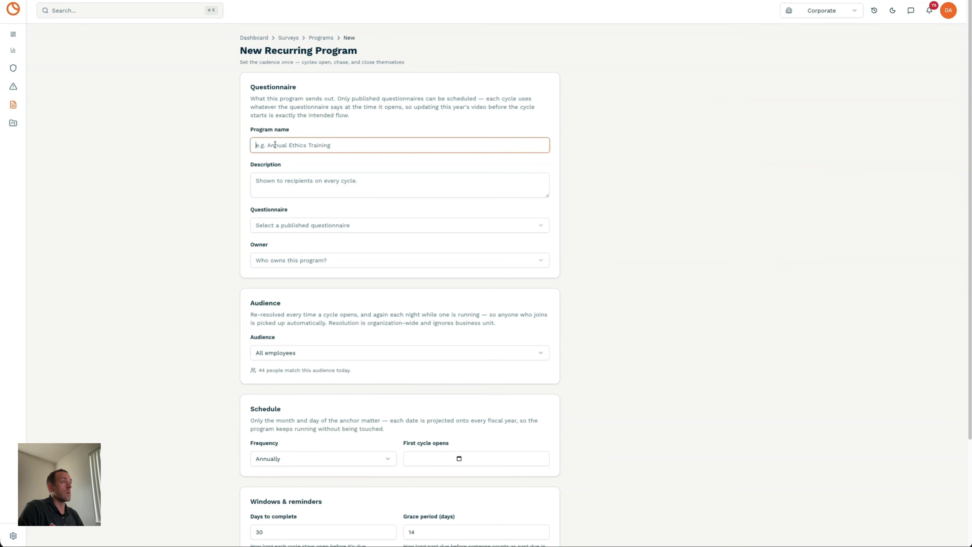
click(275, 225)
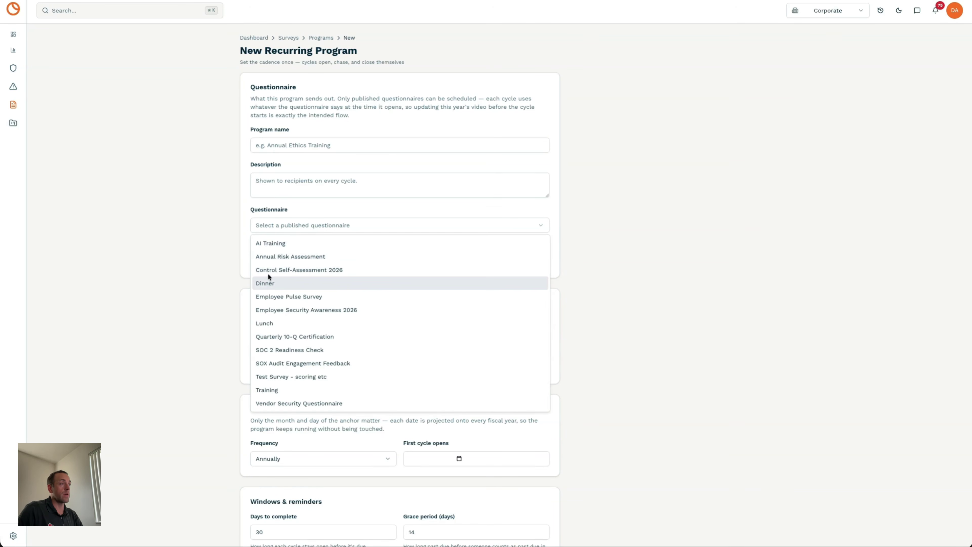
click(268, 243)
click(280, 263)
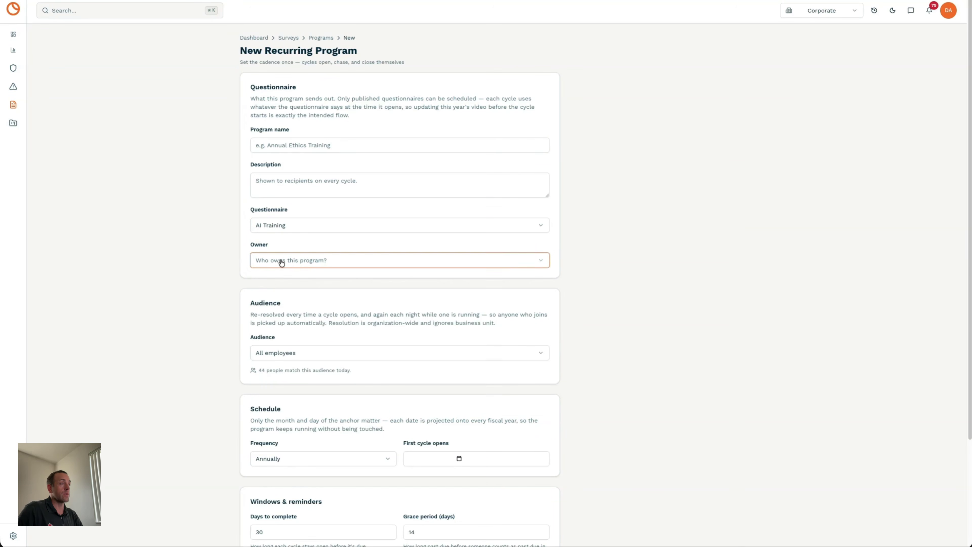
click(228, 271)
scroll(228, 272, down, 3)
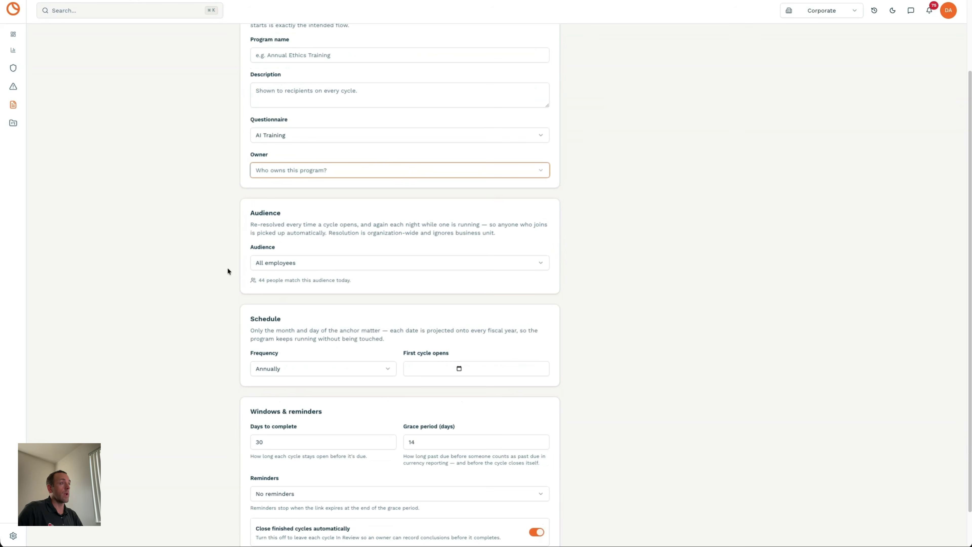
click(282, 263)
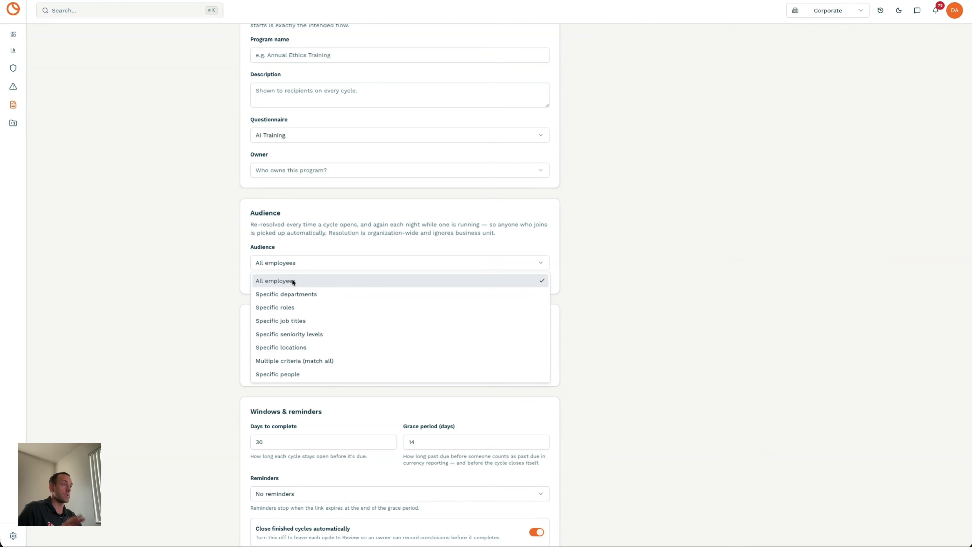
click(293, 295)
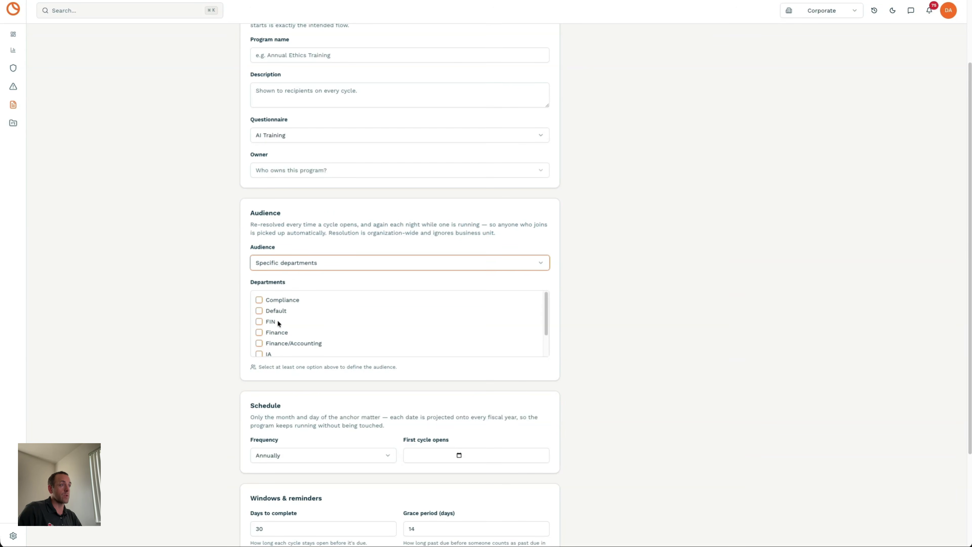
scroll(266, 322, down, 2)
scroll(267, 322, up, 2)
click(269, 265)
click(276, 330)
click(227, 295)
scroll(226, 295, down, 2)
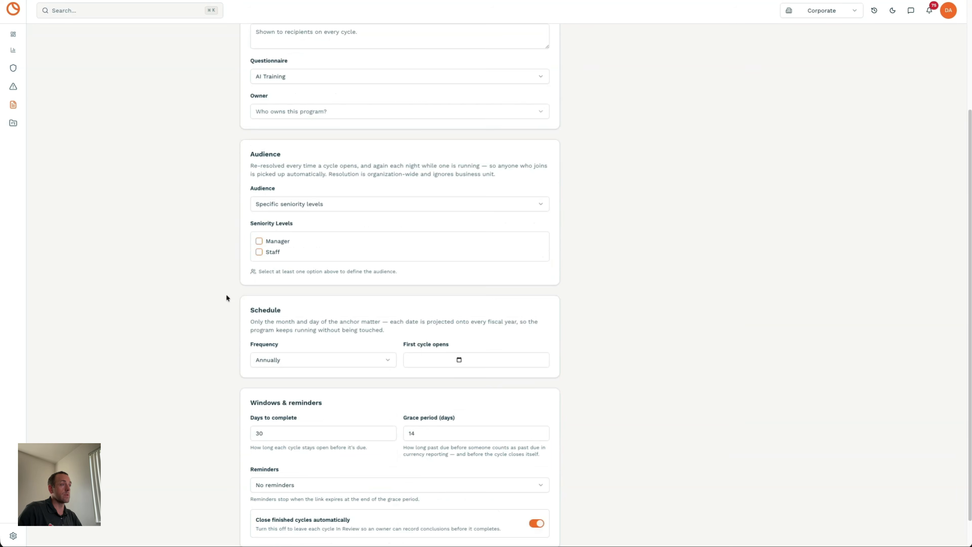
scroll(225, 294, down, 1)
click(288, 325)
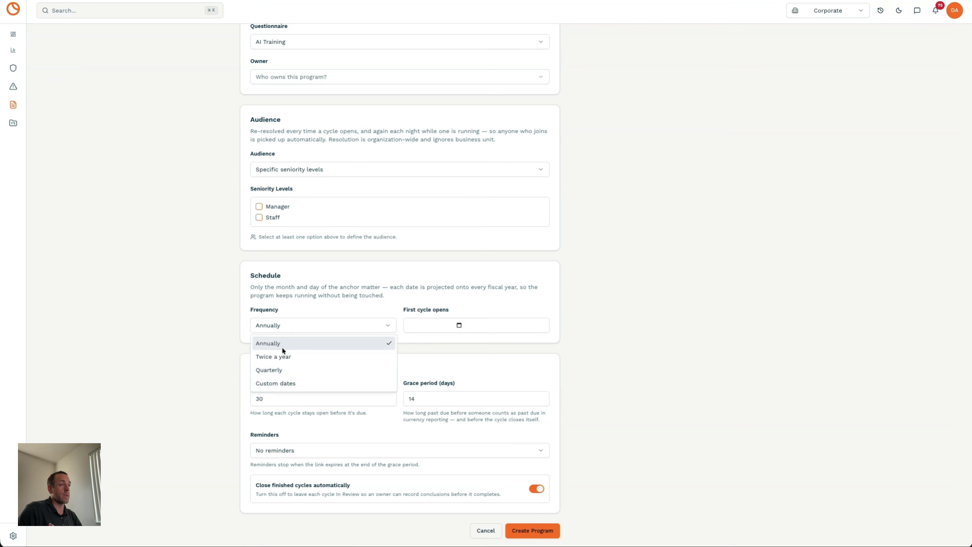
click(282, 354)
click(285, 325)
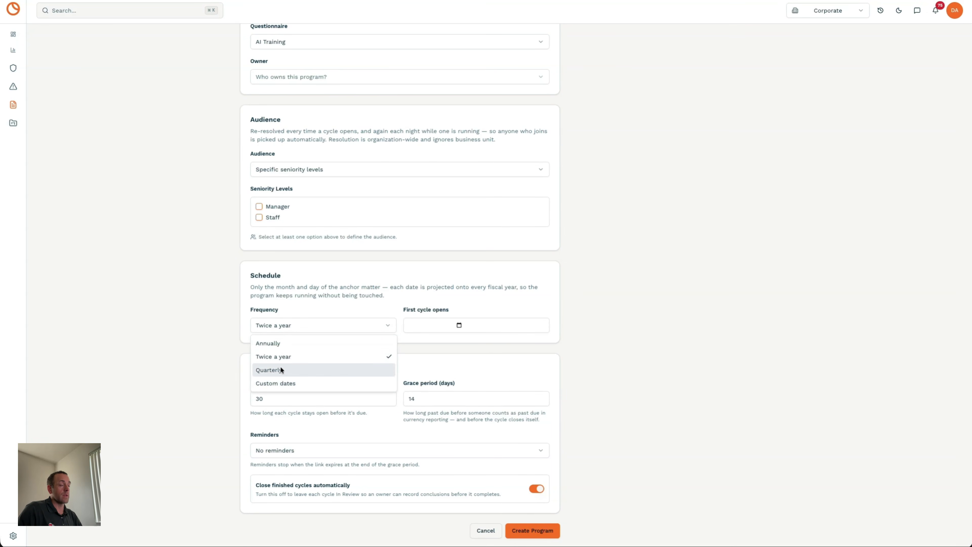
click(282, 369)
click(282, 327)
click(276, 382)
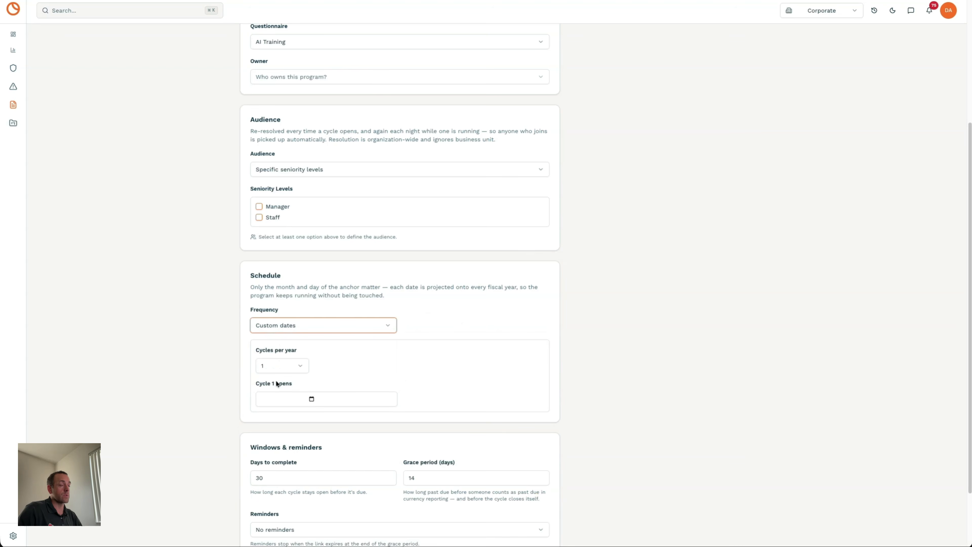
click(293, 365)
click(270, 426)
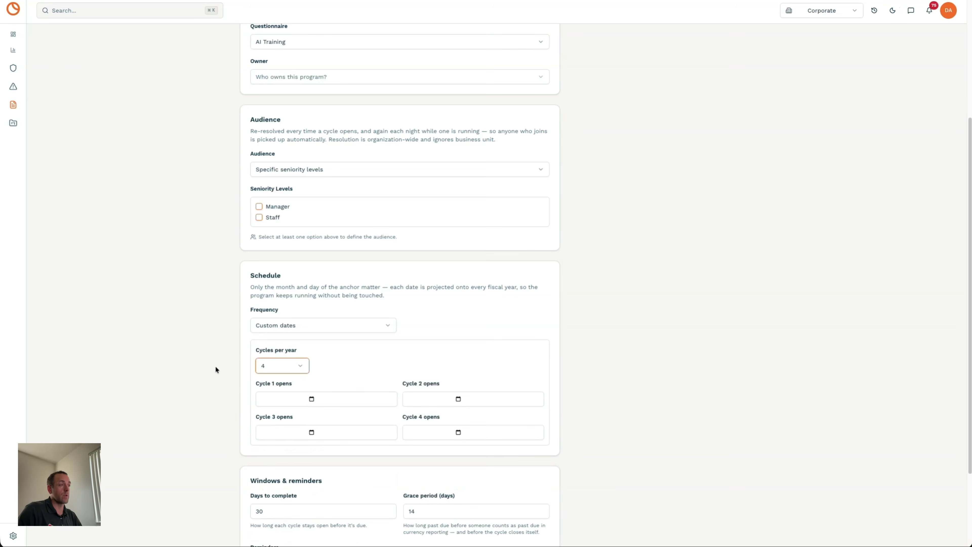
scroll(216, 368, down, 3)
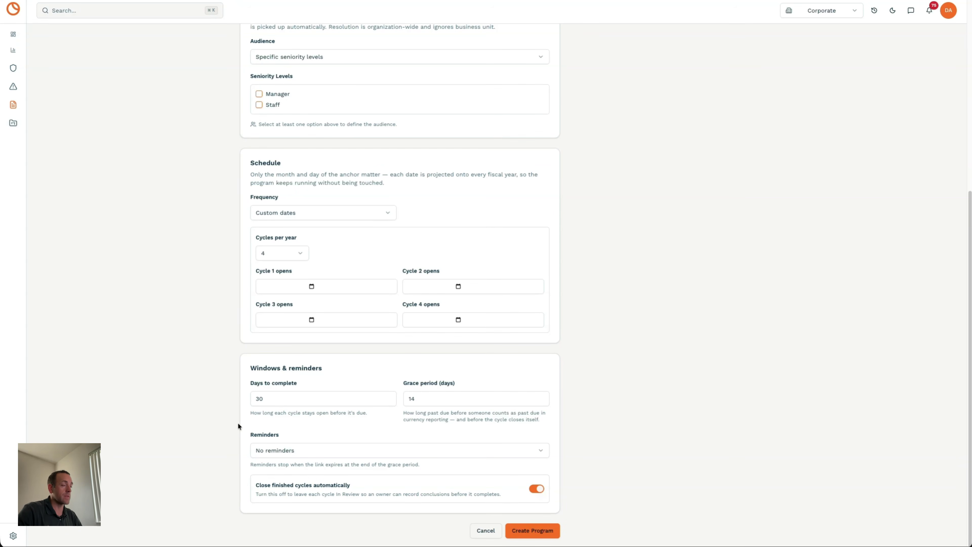
scroll(370, 478, up, 8)
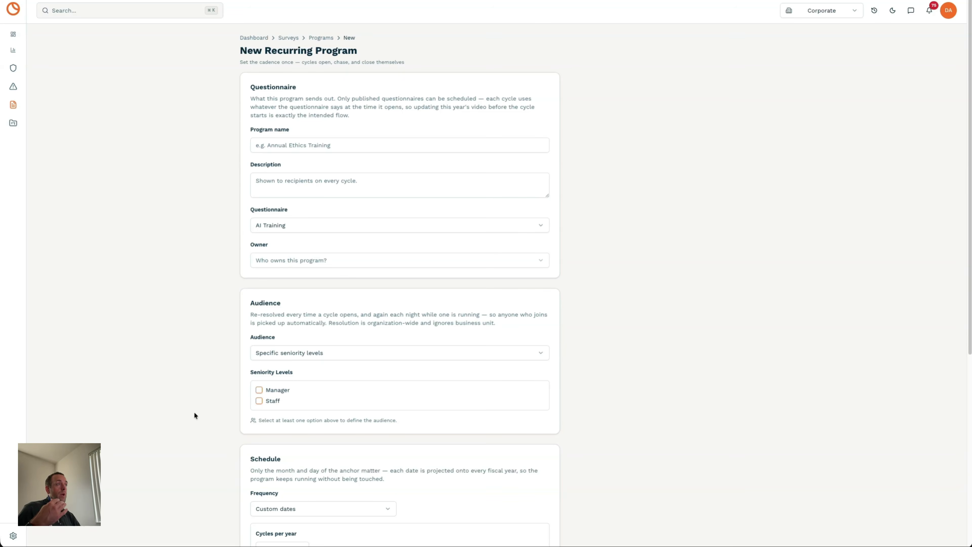
click(321, 38)
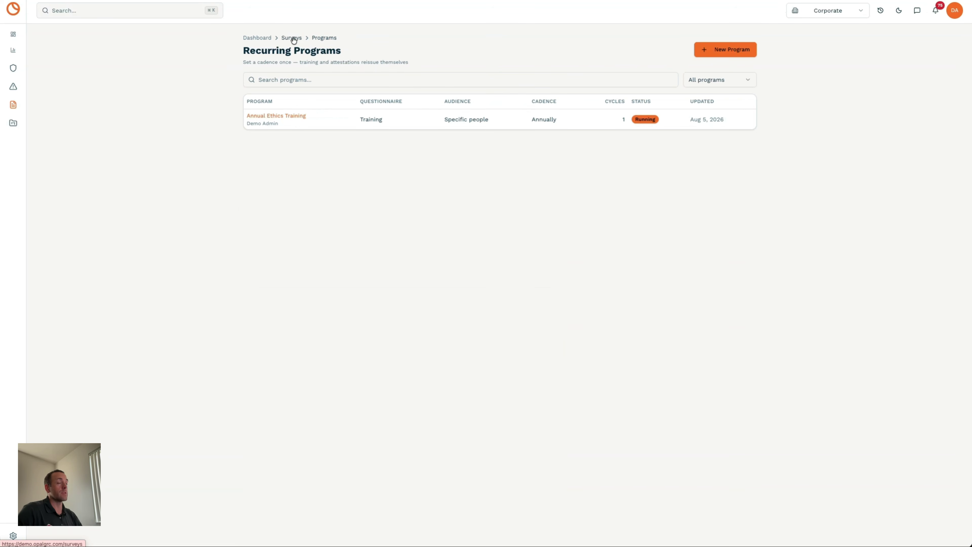